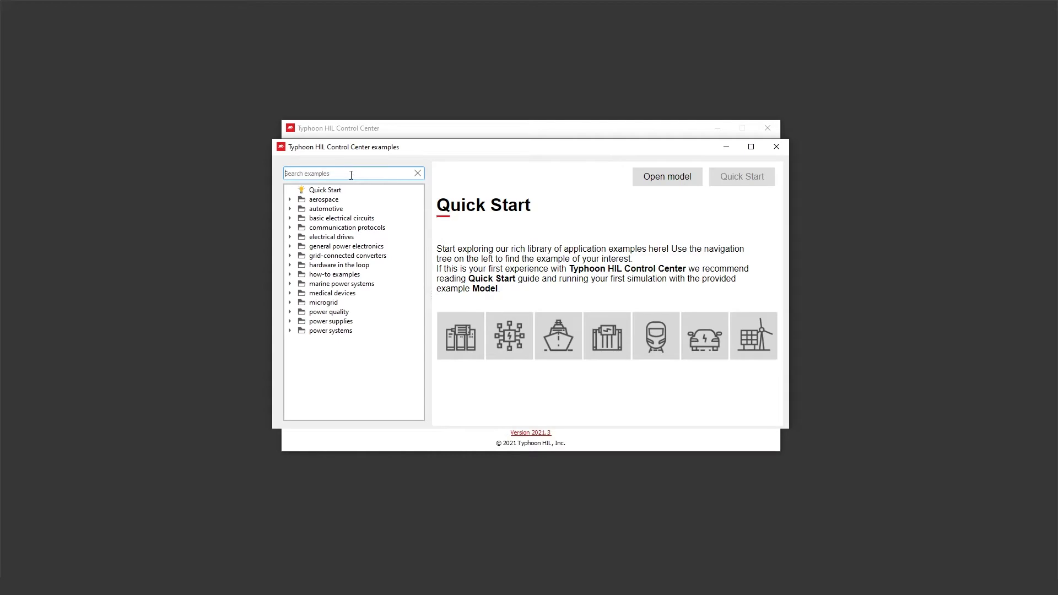
# Step: Expand how-to examples > user libraries and show the Component and widget libraries (Grid-connected NPC PV inverter) example
pyautogui.click(290, 274)
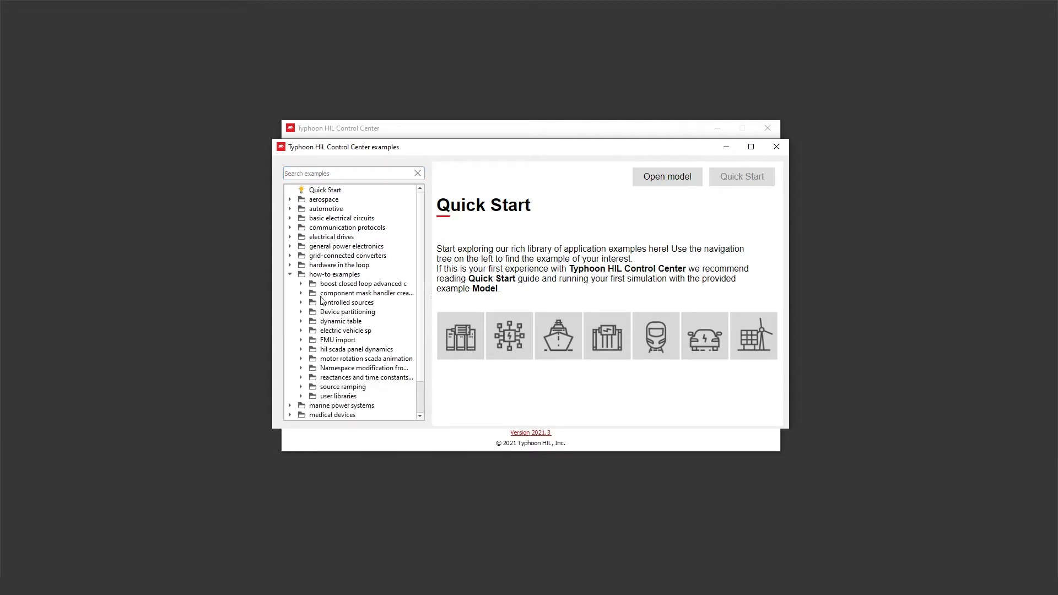
pyautogui.click(301, 396)
pyautogui.click(357, 405)
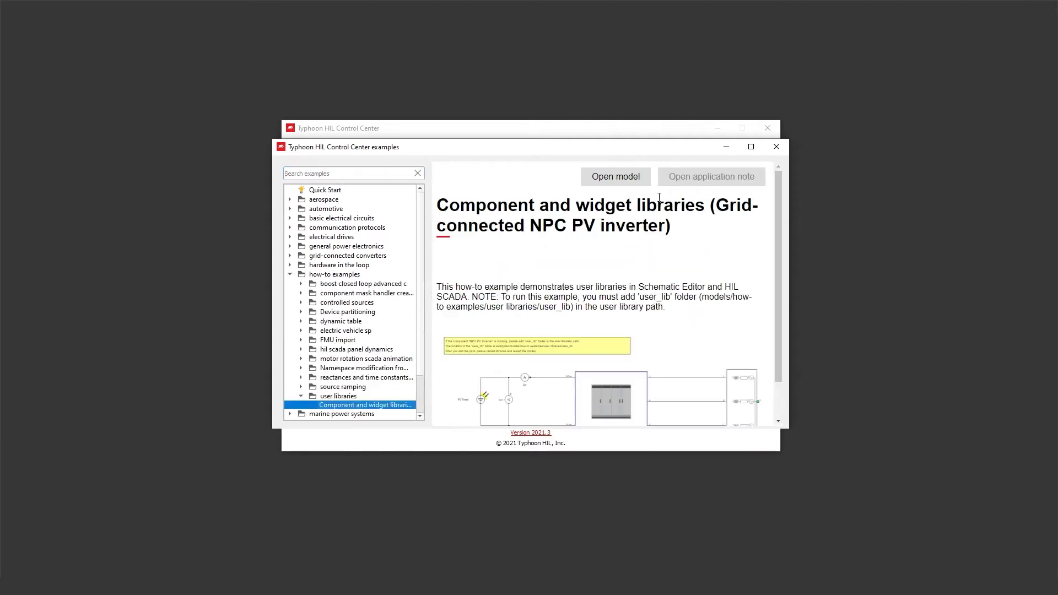
# Step: Open the npc pv inverter example model and dismiss the missing library components warning
pyautogui.click(629, 176)
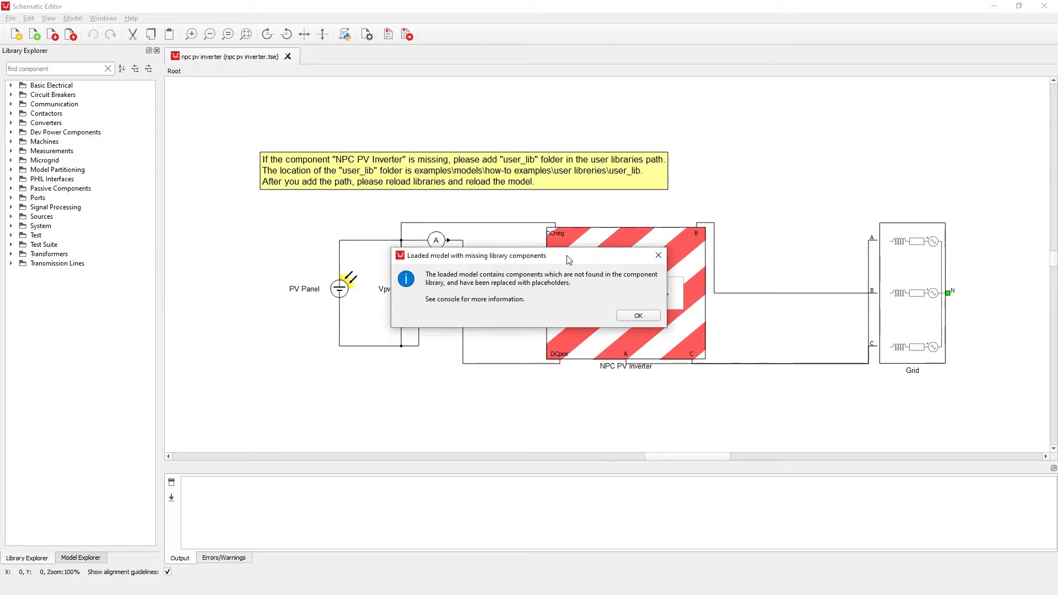
pyautogui.moveTo(570, 260); pyautogui.dragTo(657, 395)
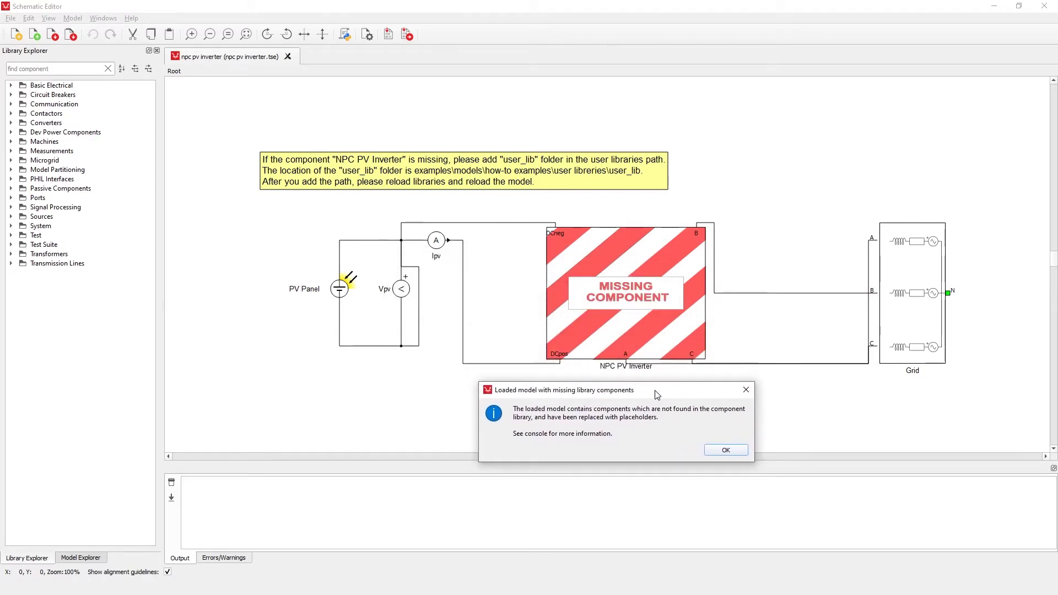
pyautogui.click(725, 450)
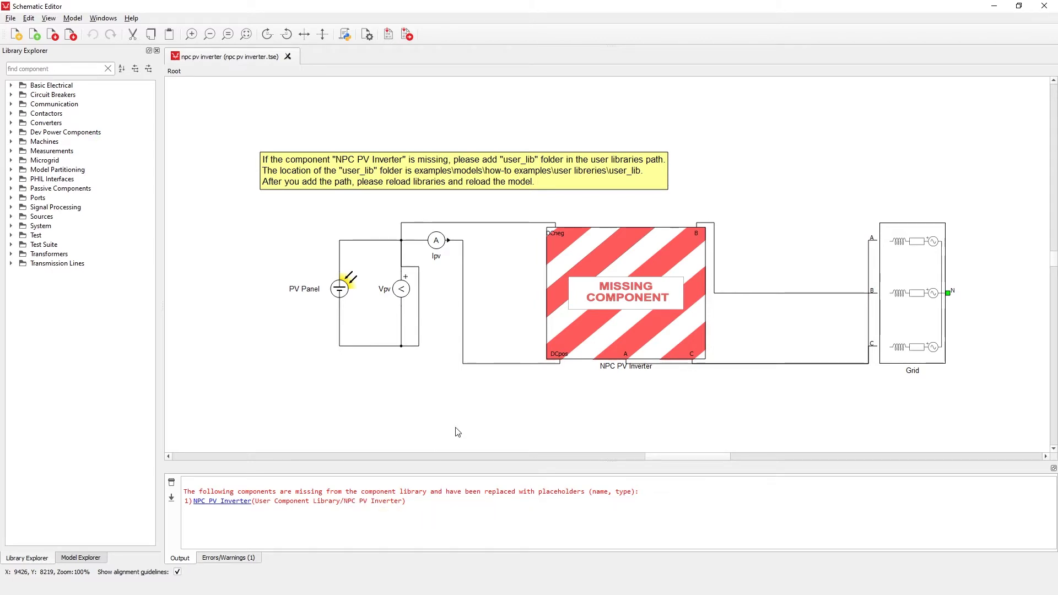
# Step: Open the User Library.tlib library from the user_lib folder
pyautogui.click(10, 18)
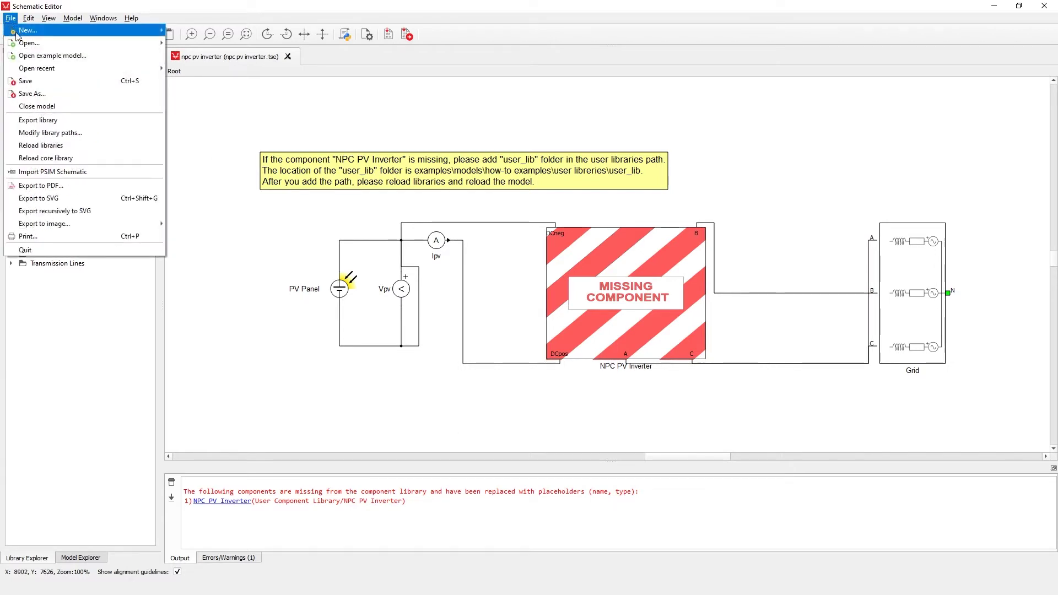
pyautogui.moveTo(24, 44)
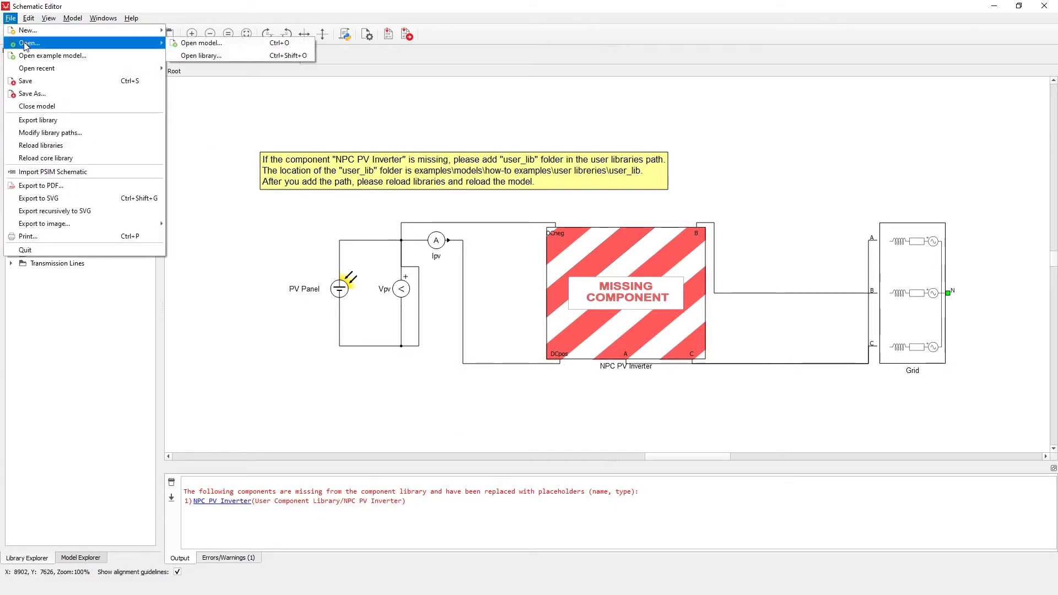
pyautogui.click(202, 56)
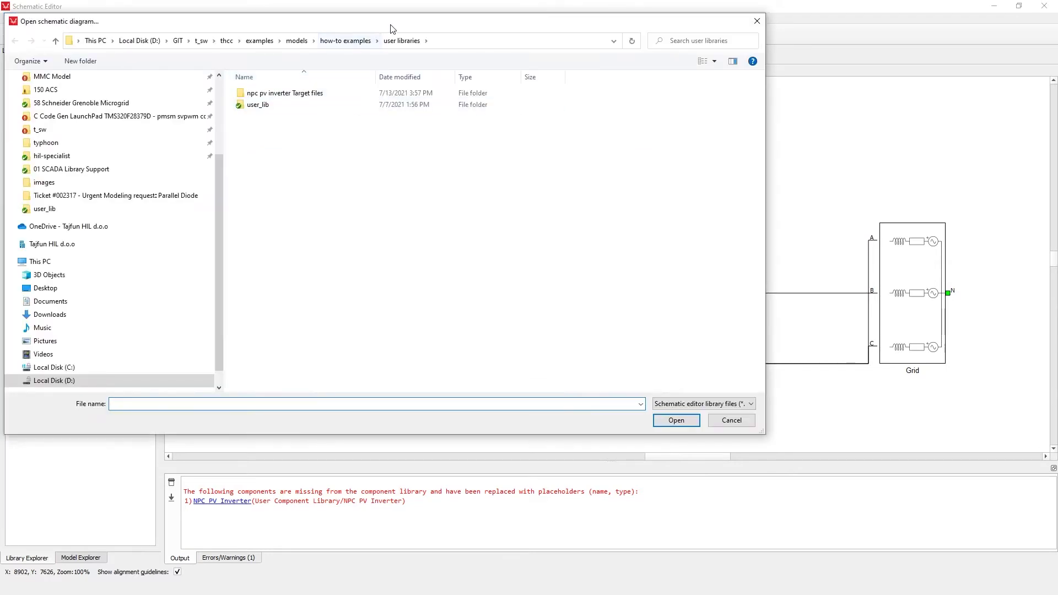
pyautogui.moveTo(394, 29); pyautogui.dragTo(533, 87)
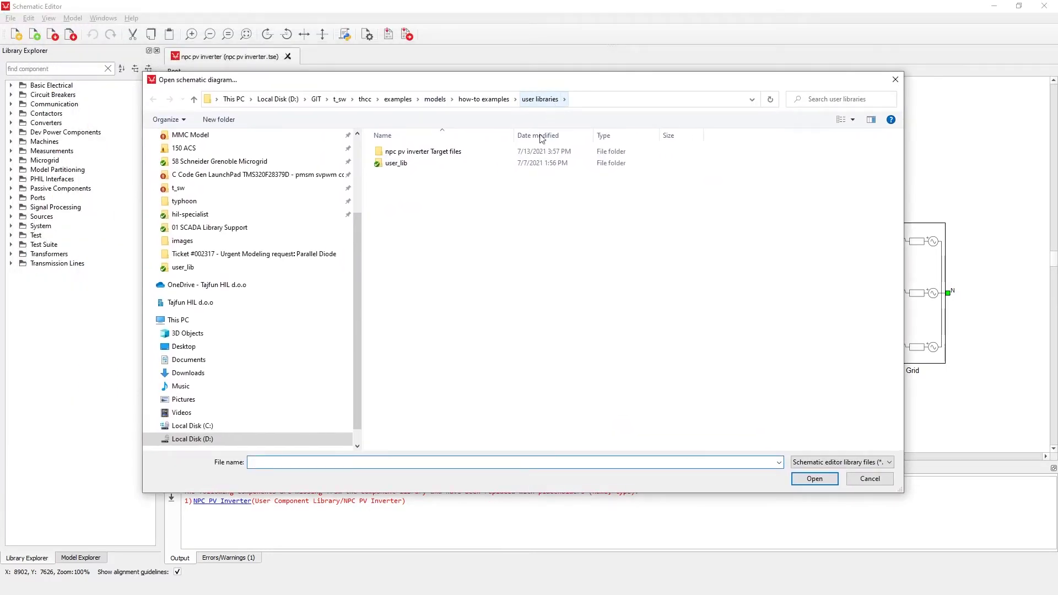
pyautogui.doubleClick(528, 163)
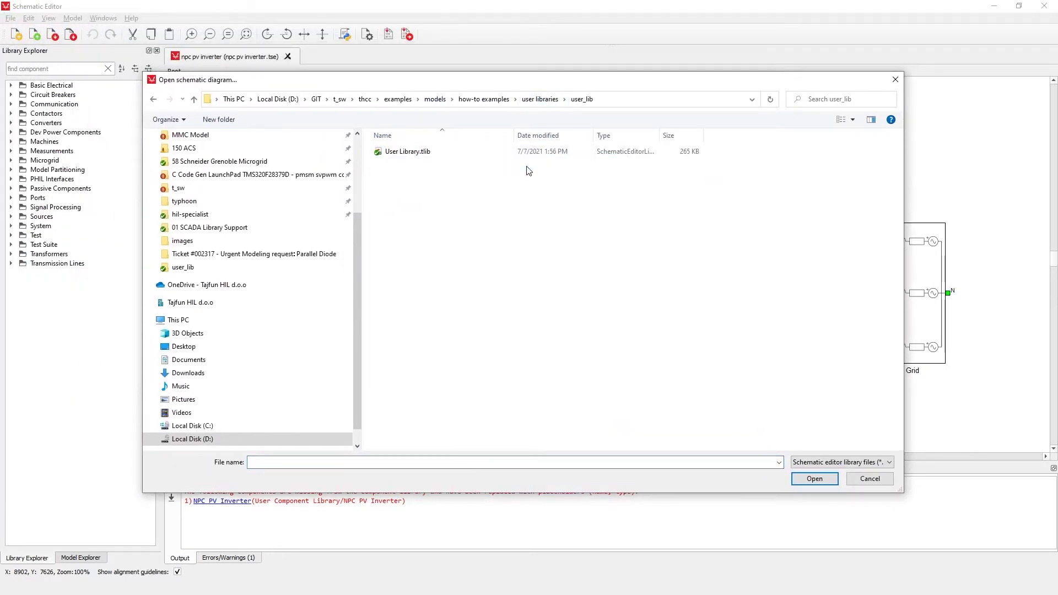
pyautogui.doubleClick(445, 152)
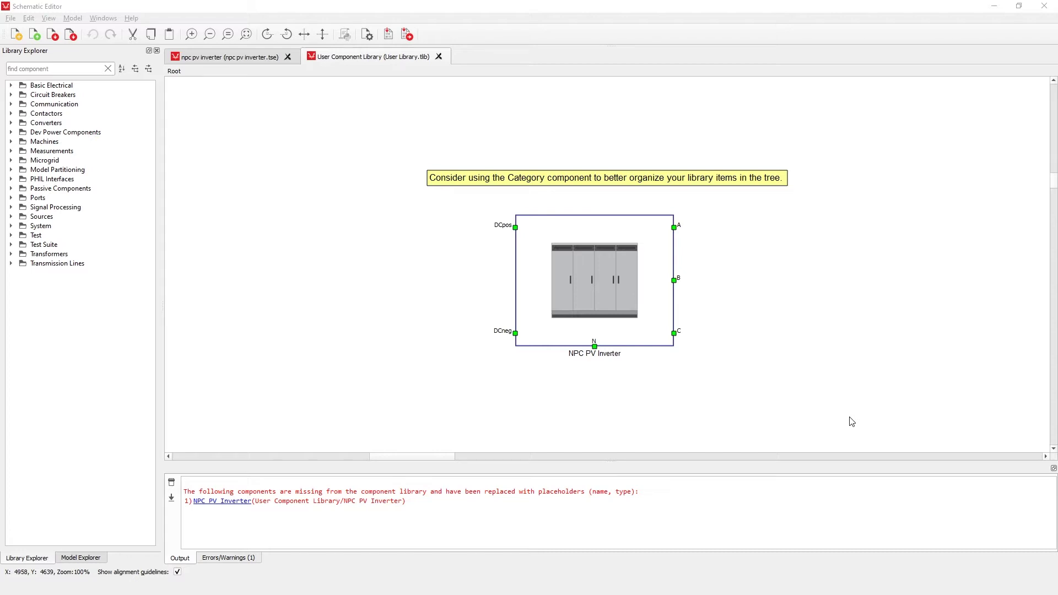
# Step: Search the component library and drag a Category block onto the user library canvas
pyautogui.click(778, 327)
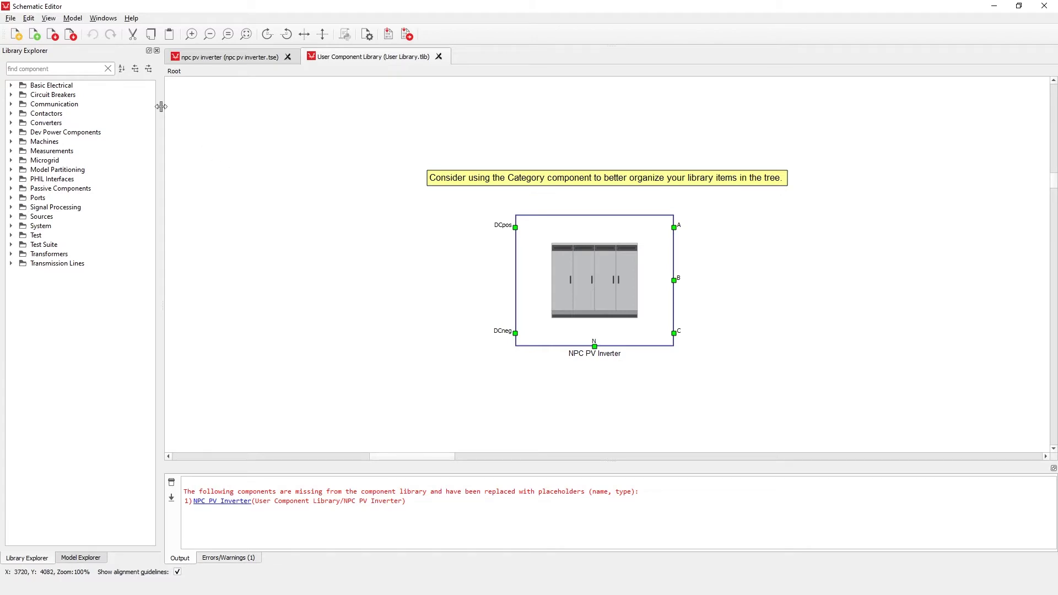
pyautogui.click(73, 68)
pyautogui.write('date')
pyautogui.moveTo(49, 95); pyautogui.dragTo(329, 248)
# Step: Delete the Category1 block and clear the component search filter
pyautogui.click(379, 237)
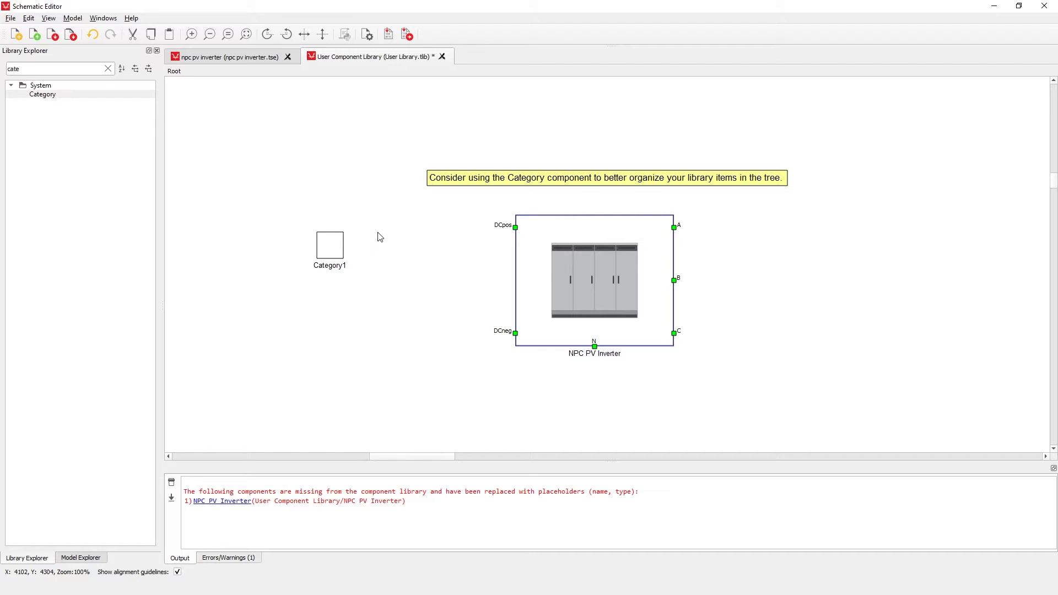
pyautogui.click(339, 247)
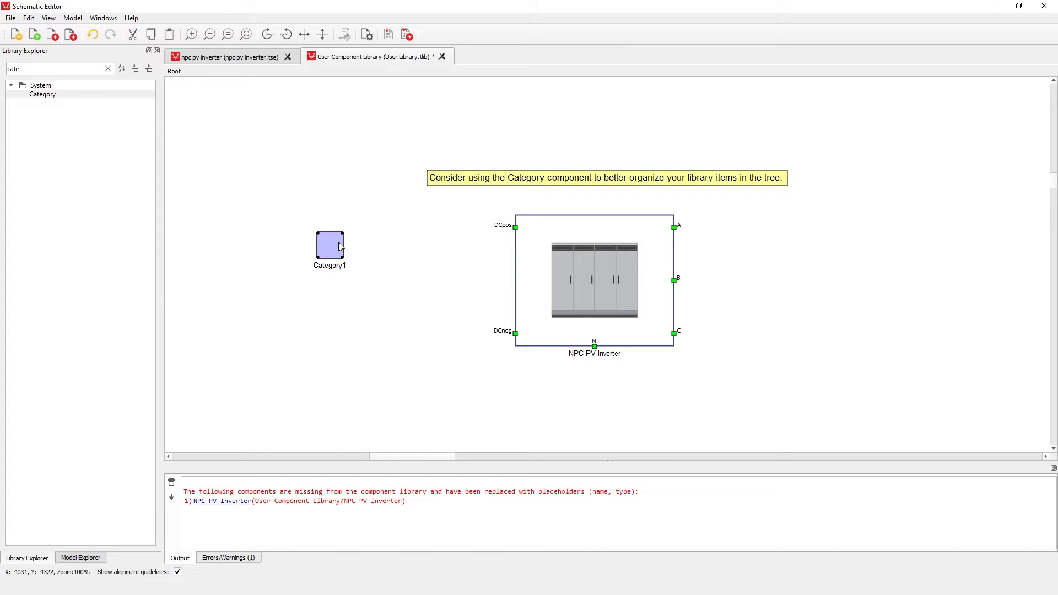
pyautogui.press('Delete')
pyautogui.click(107, 69)
# Step: From the npc pv inverter model, add the user_lib folder to the user library paths and save
pyautogui.click(217, 60)
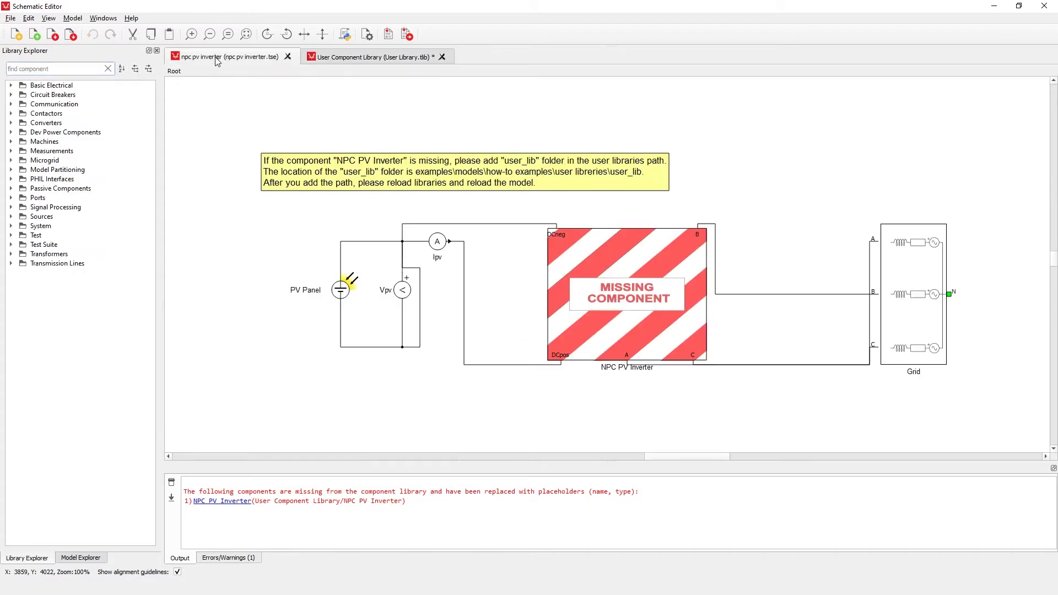
pyautogui.click(12, 19)
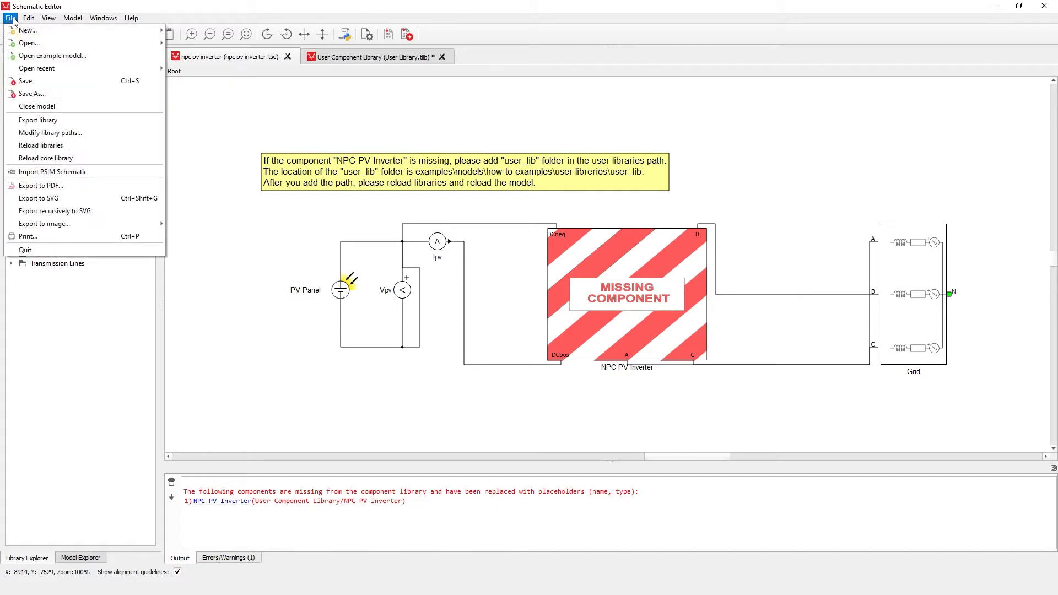
pyautogui.click(58, 135)
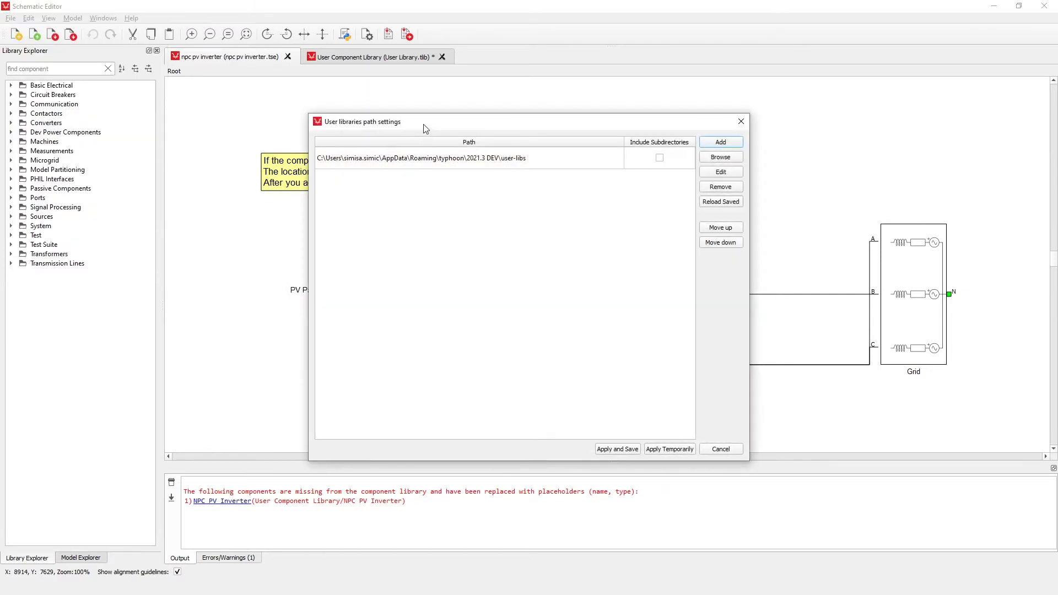
pyautogui.click(720, 159)
pyautogui.moveTo(769, 145); pyautogui.dragTo(614, 117)
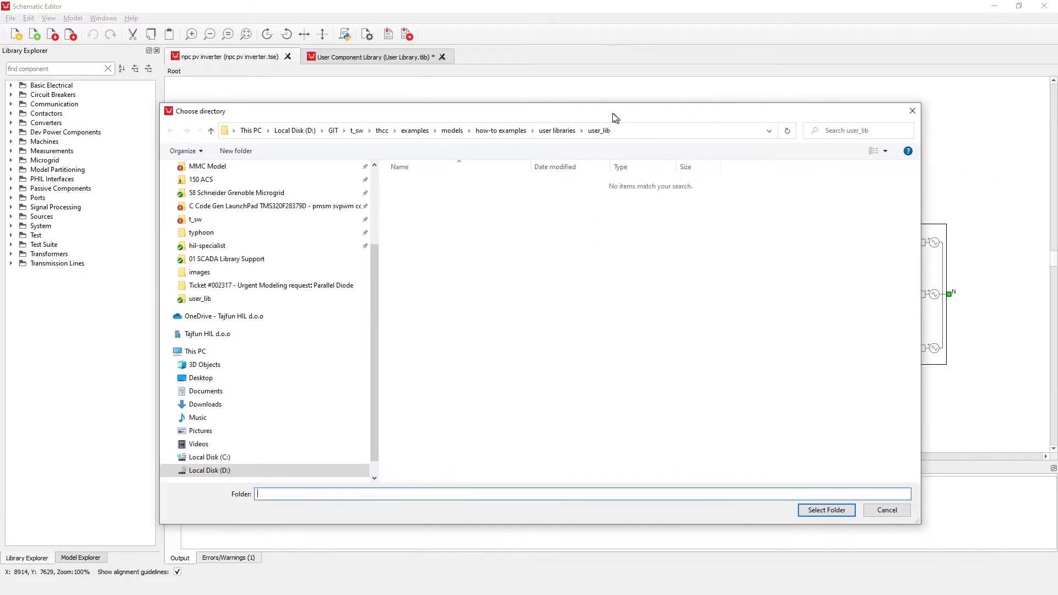
pyautogui.click(823, 509)
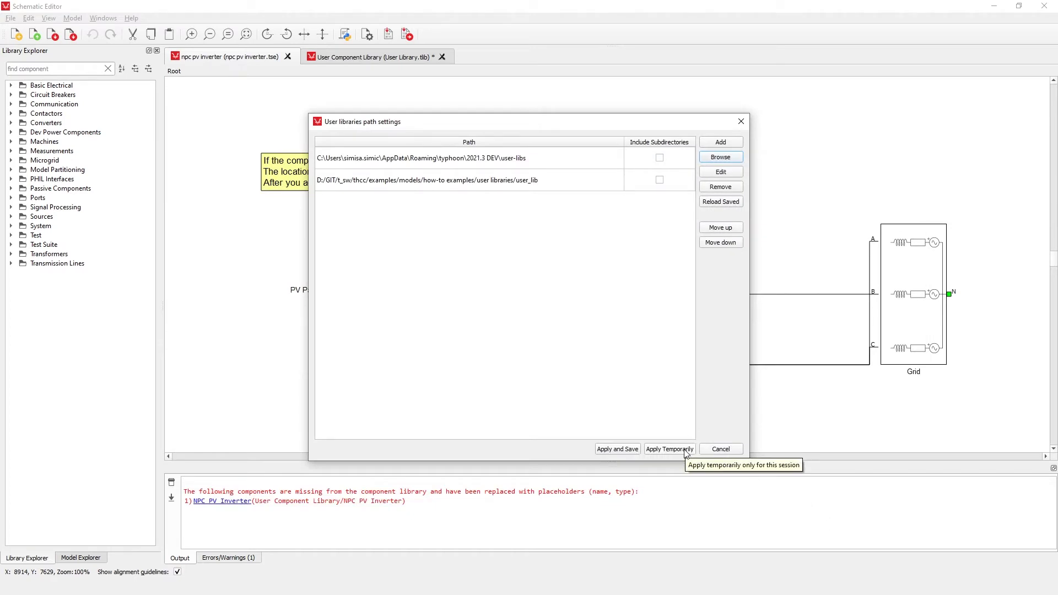
pyautogui.click(618, 449)
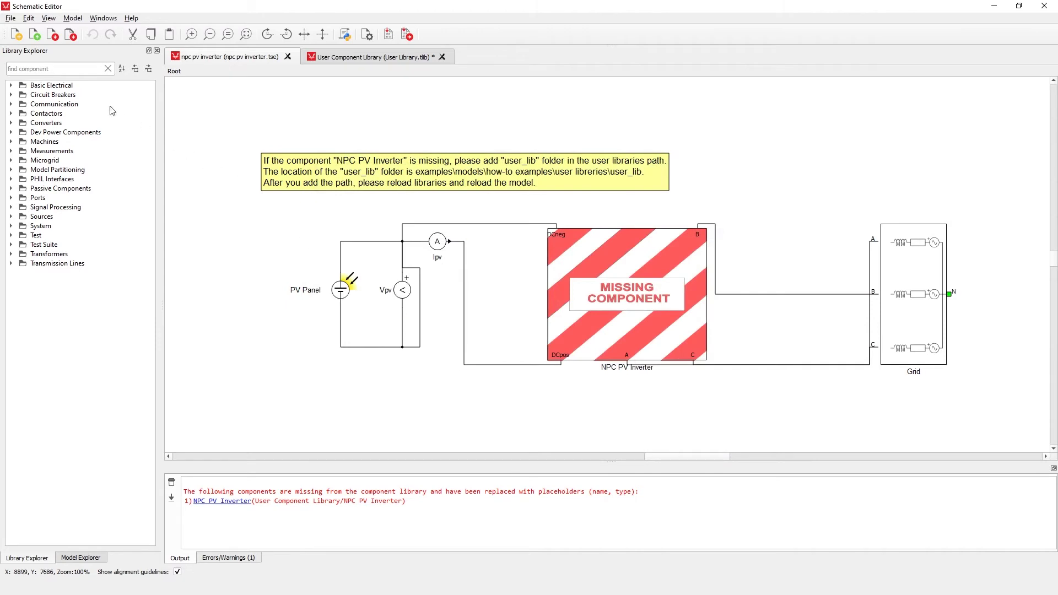
# Step: Reload the user libraries and acknowledge the reload-finished message
pyautogui.click(11, 19)
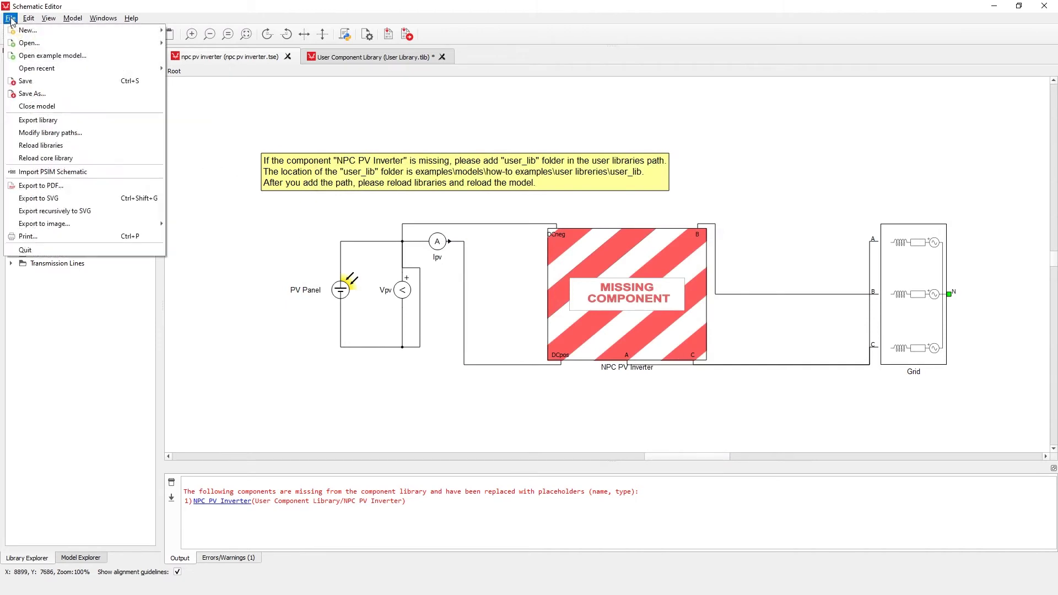
pyautogui.click(57, 145)
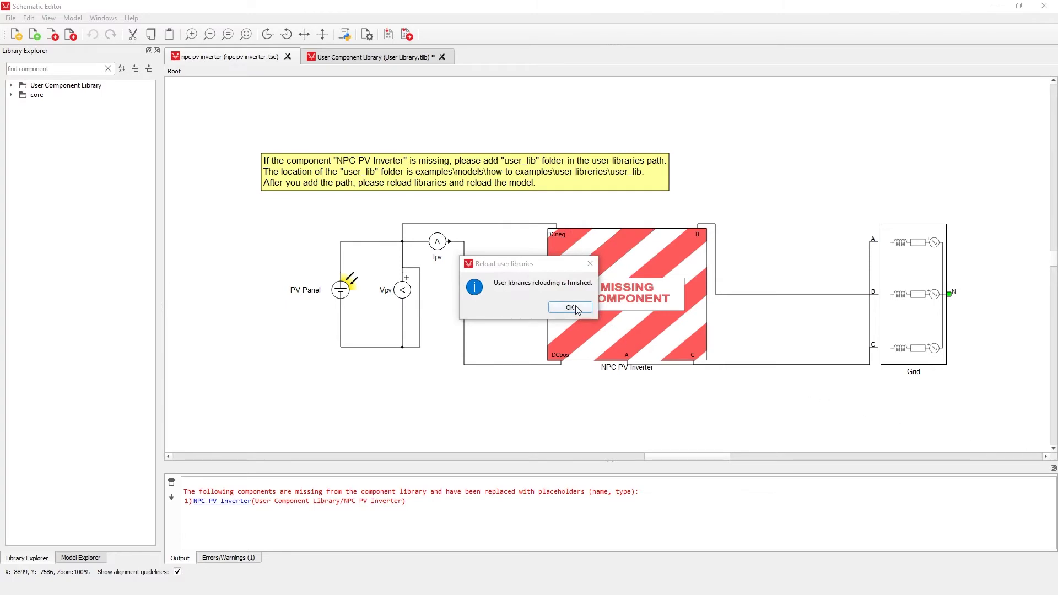
pyautogui.click(570, 308)
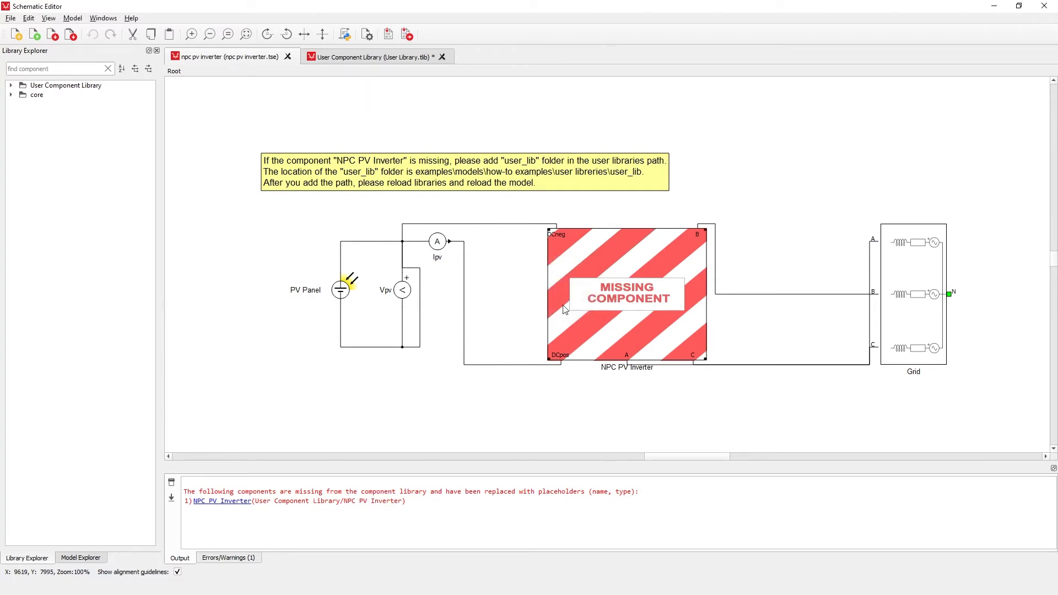
# Step: Close both tabs without saving User Component Library, then reopen npc pv inverter.tse
pyautogui.click(287, 57)
pyautogui.click(305, 57)
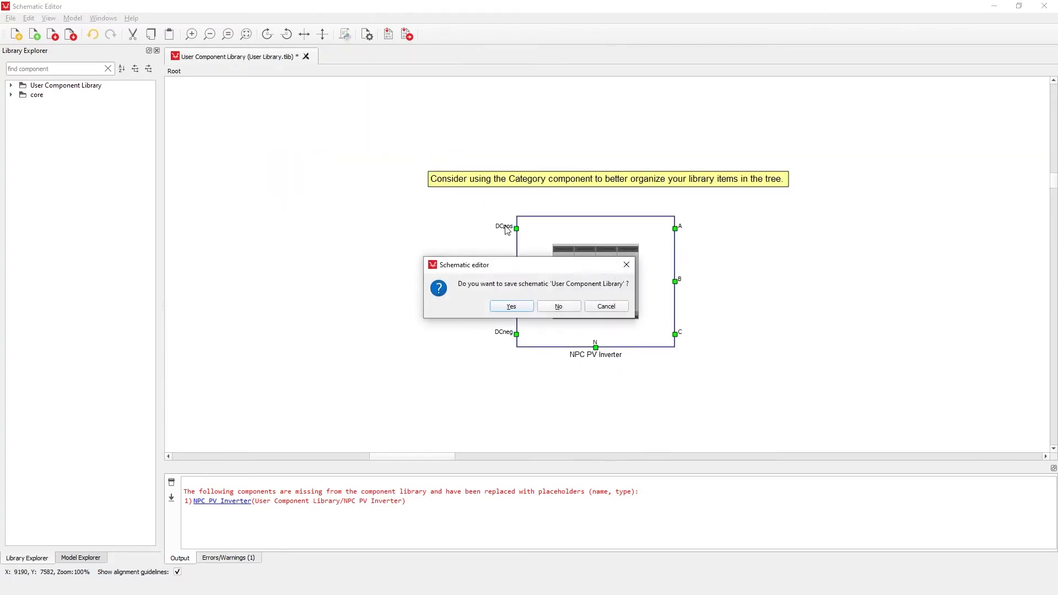
pyautogui.click(557, 306)
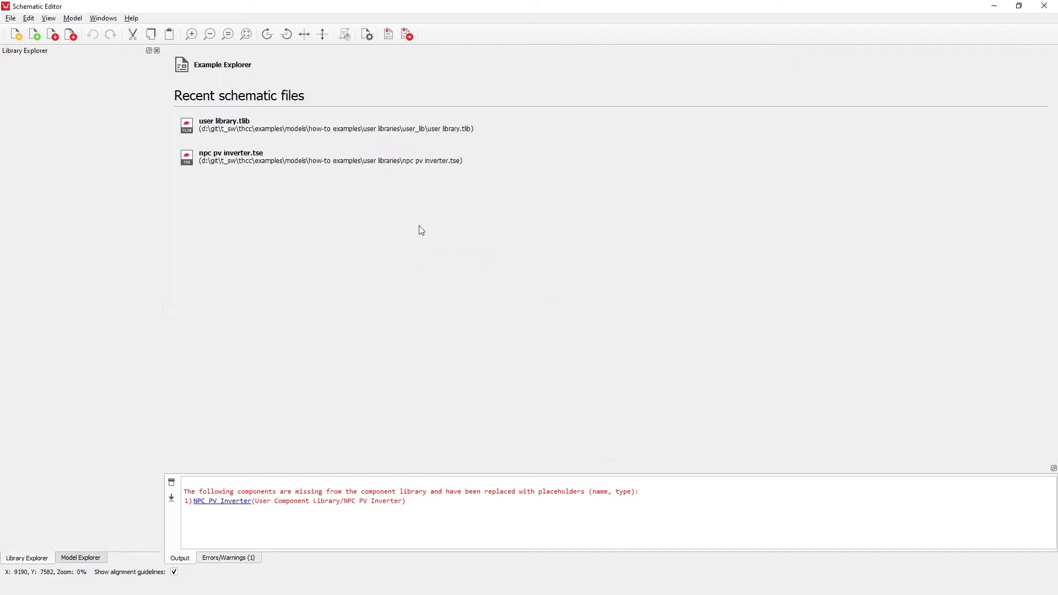
pyautogui.click(320, 156)
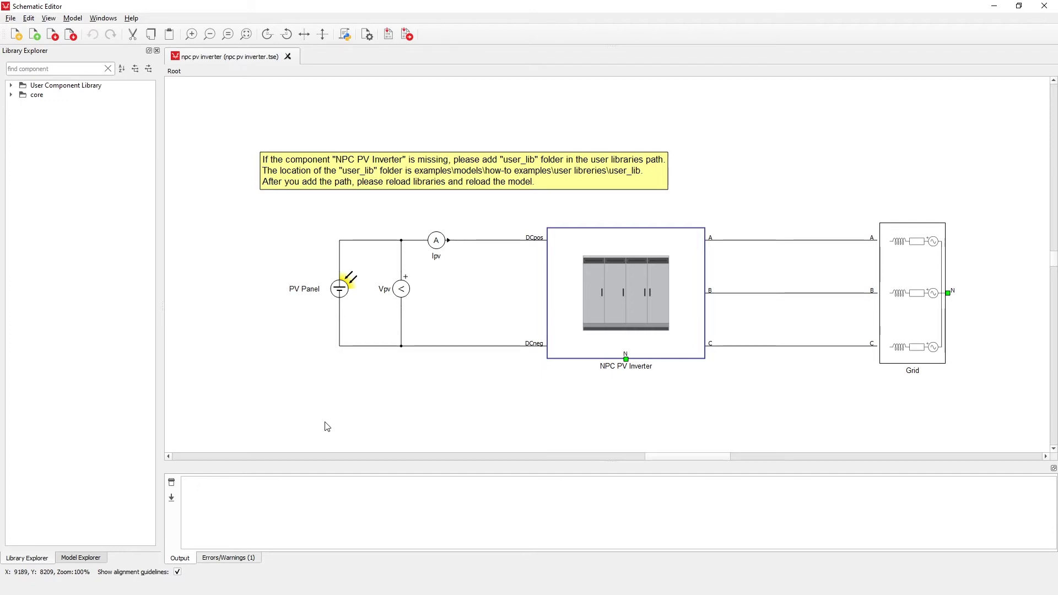
# Step: Expand User Component Library, select NPC PV Inverter, and inspect the canvas block's context menu
pyautogui.click(12, 87)
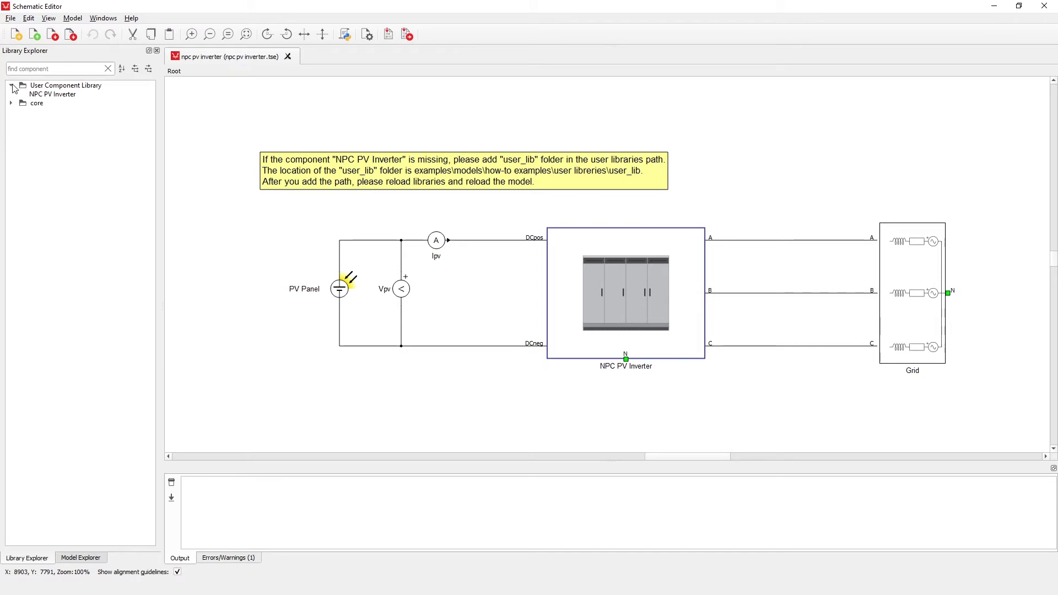
pyautogui.click(43, 96)
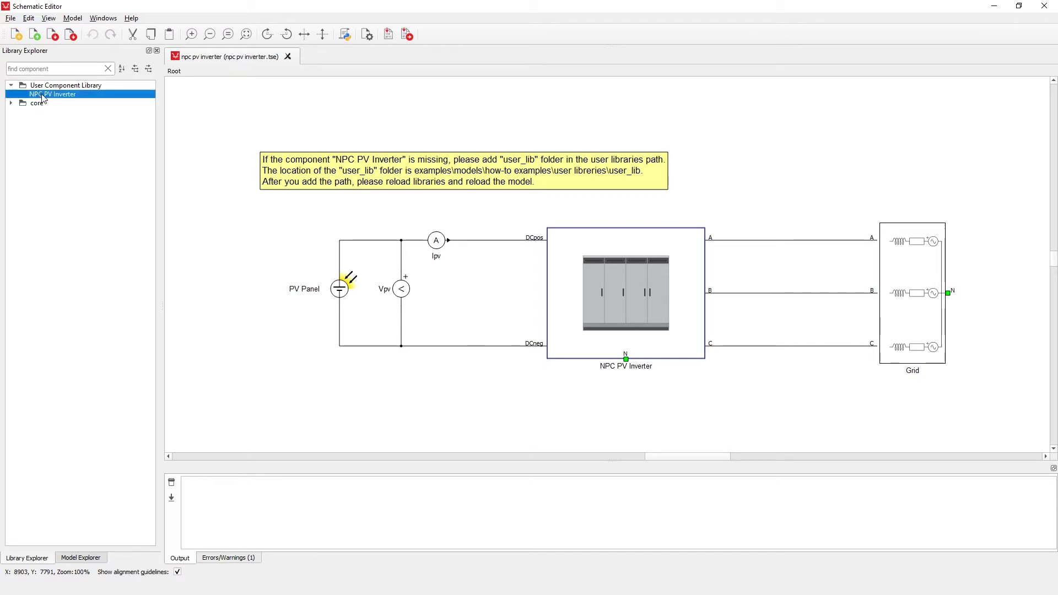
pyautogui.click(245, 241)
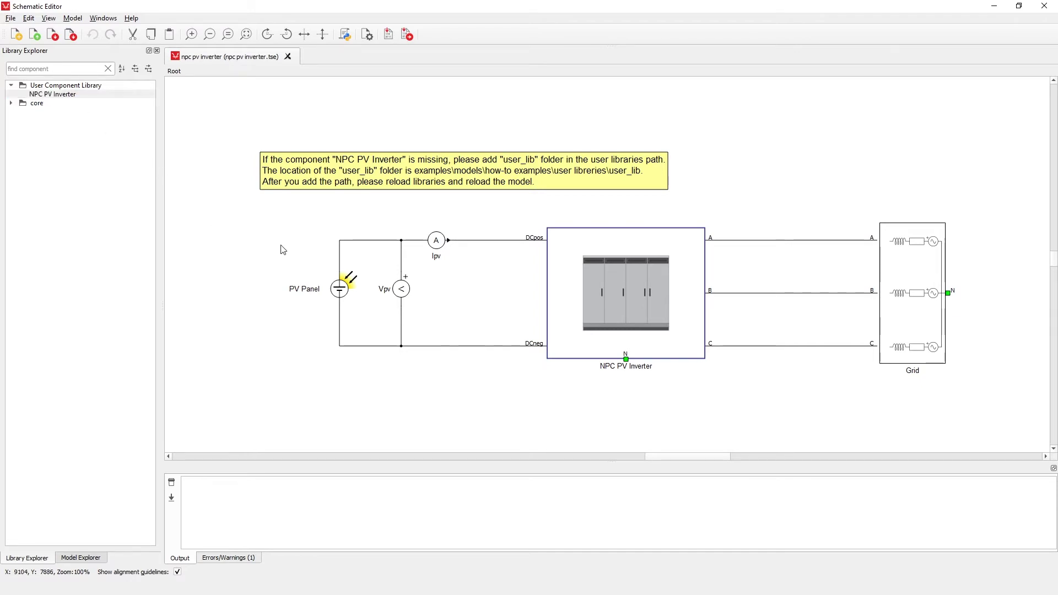
pyautogui.rightClick(585, 237)
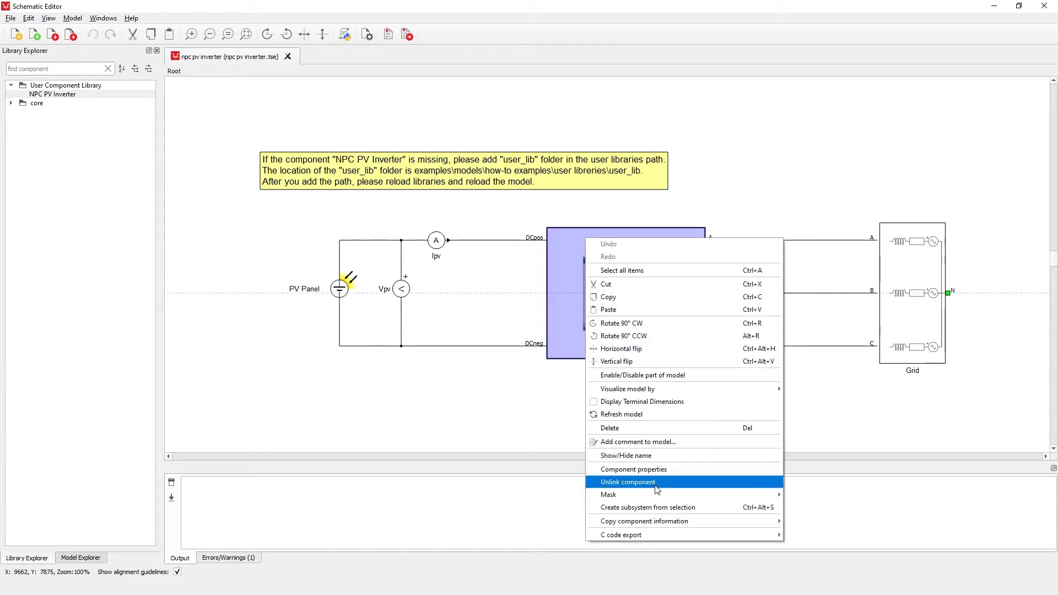
pyautogui.click(511, 410)
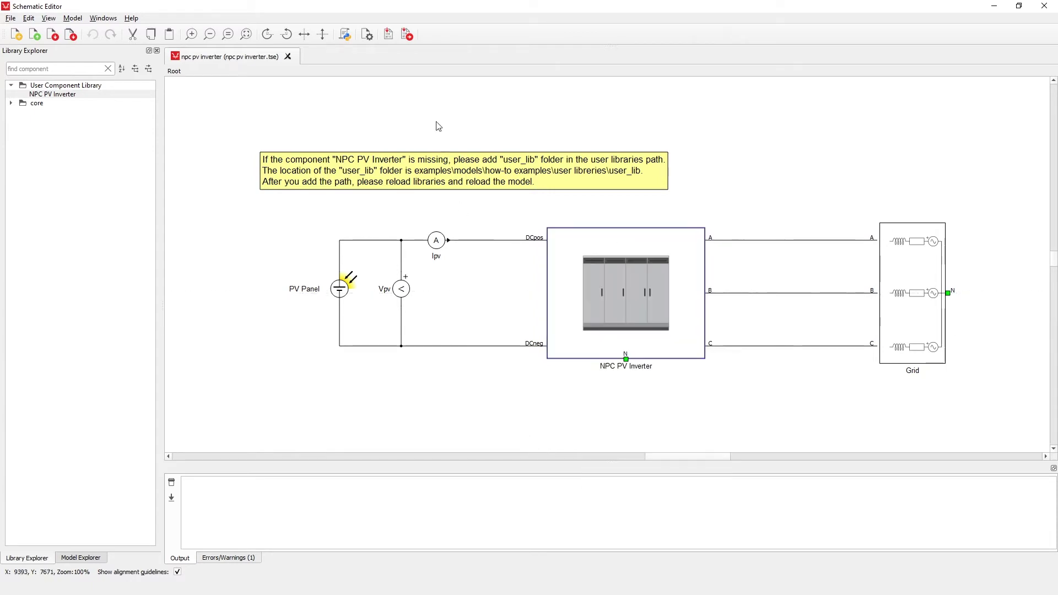
# Step: Launch HIL SCADA from the toolbar to load the npc pv inverter model and widget libraries
pyautogui.click(409, 39)
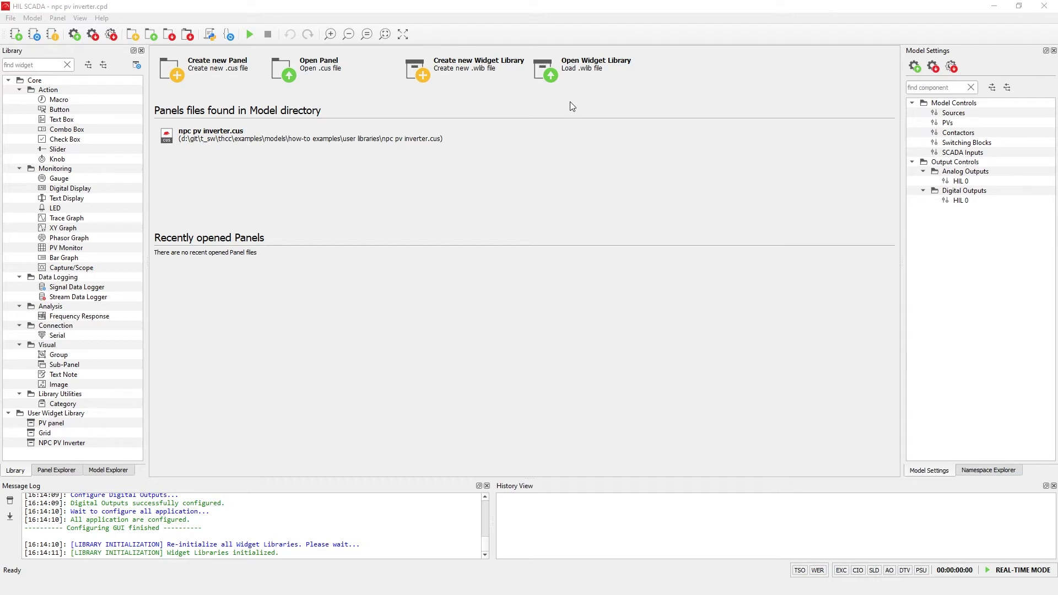
pyautogui.click(489, 75)
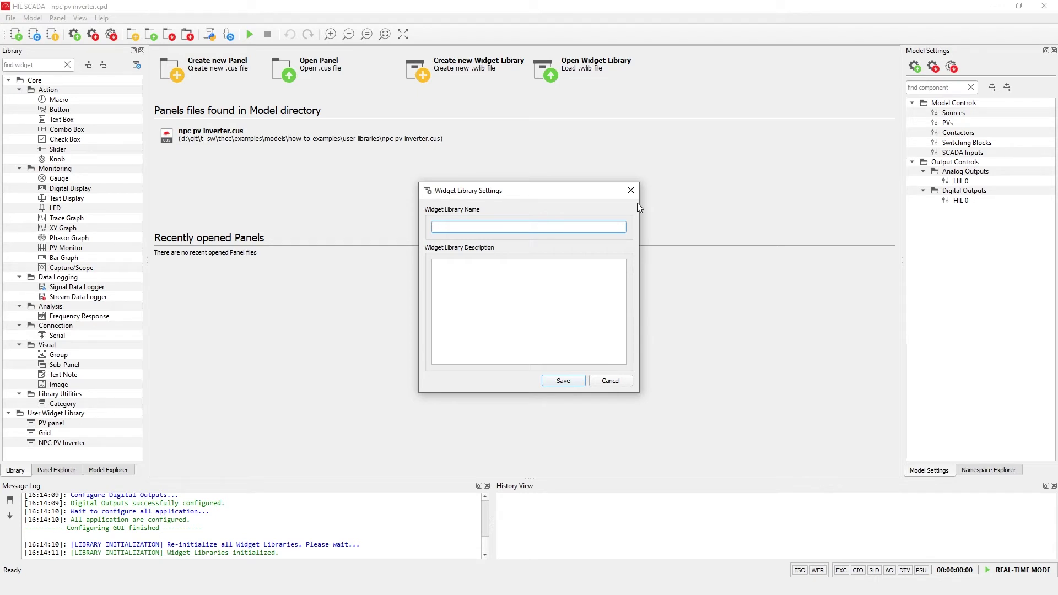
# Step: Cancel the new widget library and open User Widget Library.wlib from the user_lib folder
pyautogui.click(631, 191)
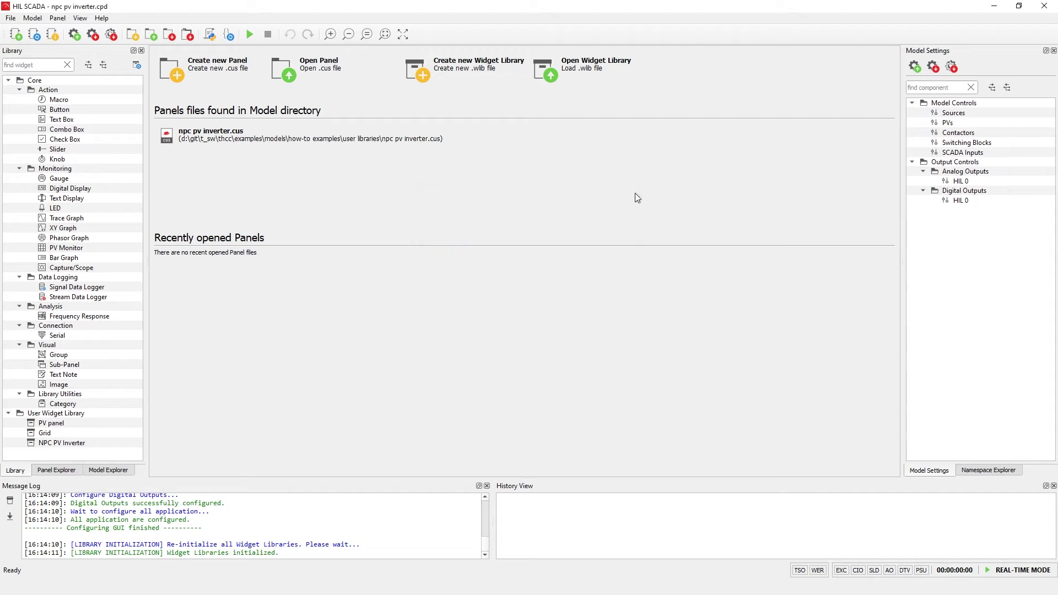
pyautogui.click(586, 74)
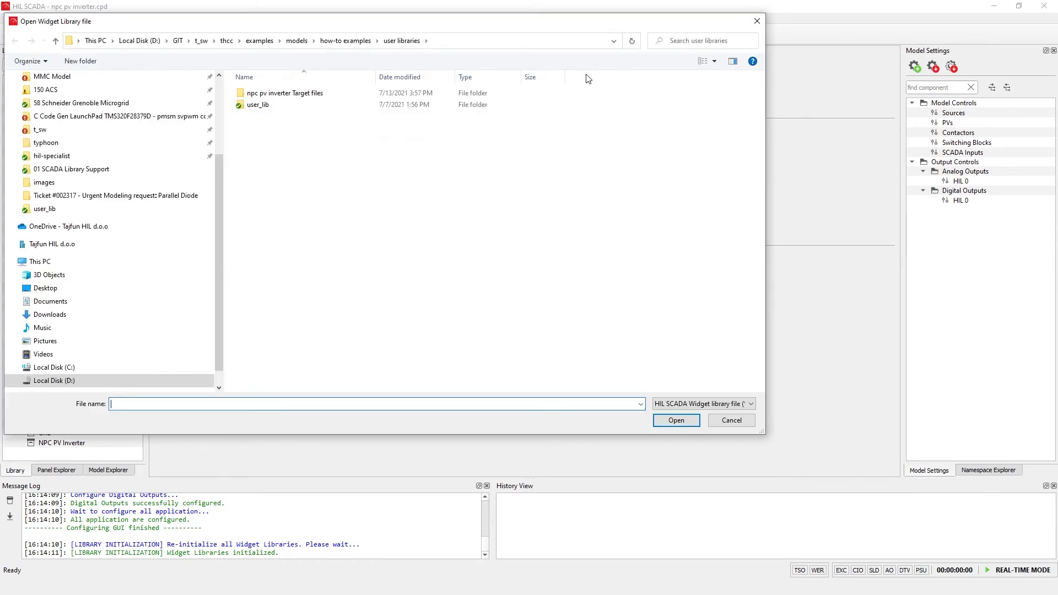
pyautogui.doubleClick(258, 105)
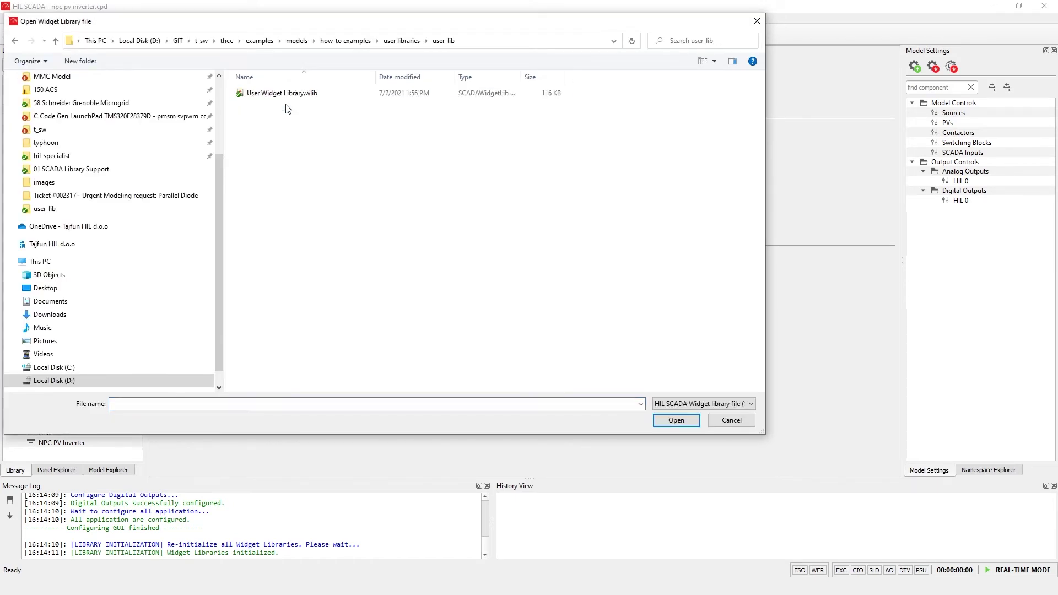
pyautogui.doubleClick(287, 98)
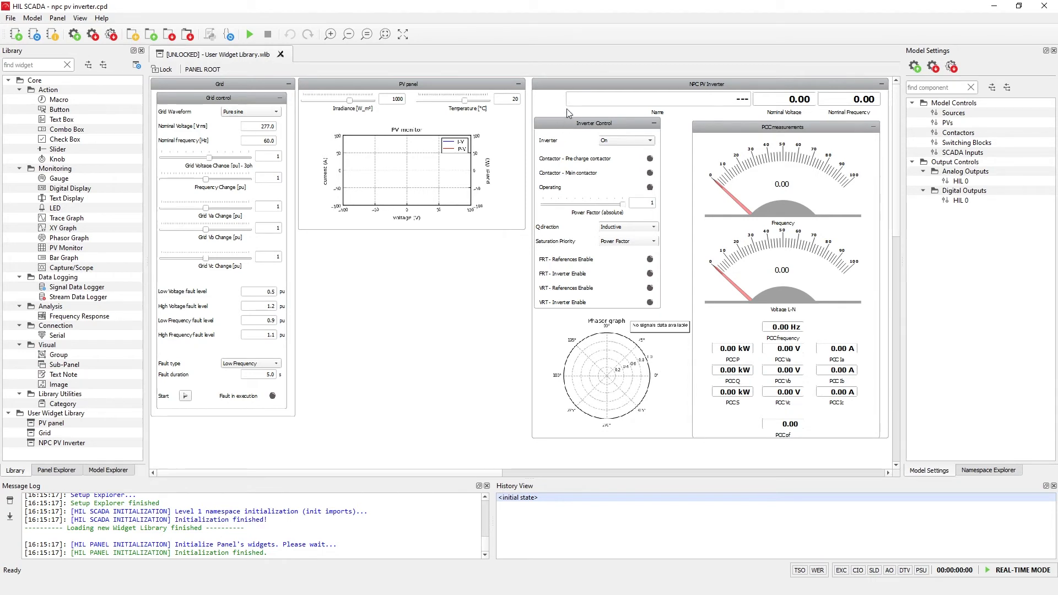
# Step: Check the NPC PV Inverter widget's properties for its User Component Library/NPC PV Inverter link
pyautogui.rightClick(573, 85)
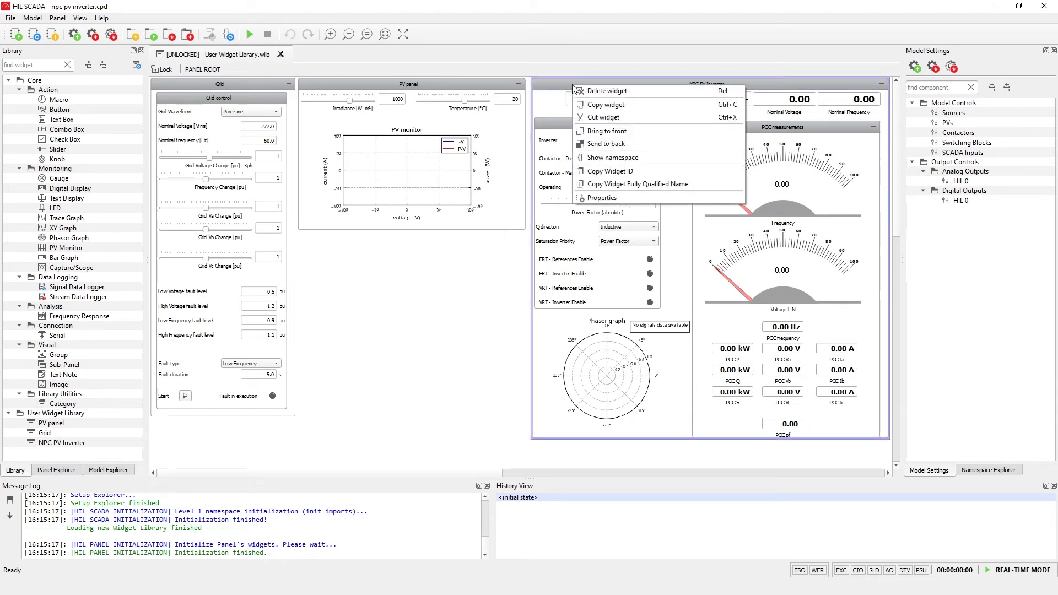
pyautogui.click(616, 197)
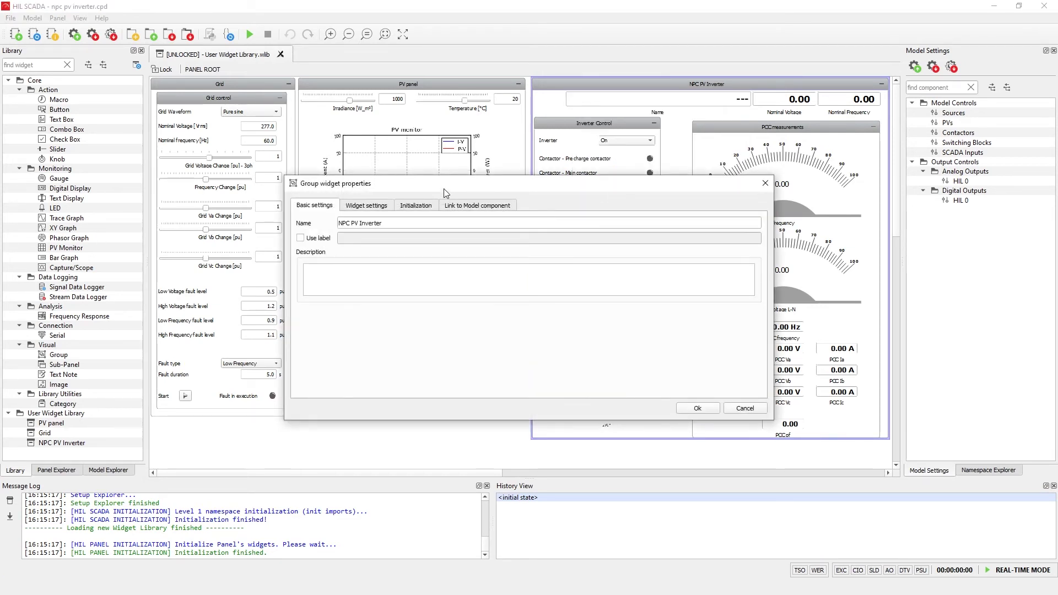
pyautogui.click(384, 208)
pyautogui.click(406, 211)
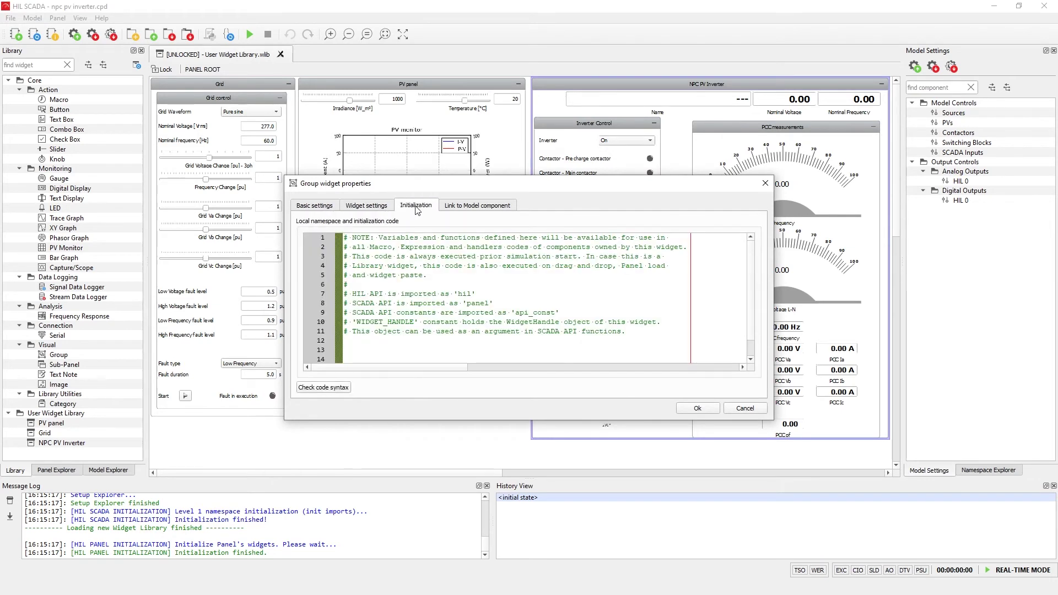
pyautogui.click(466, 207)
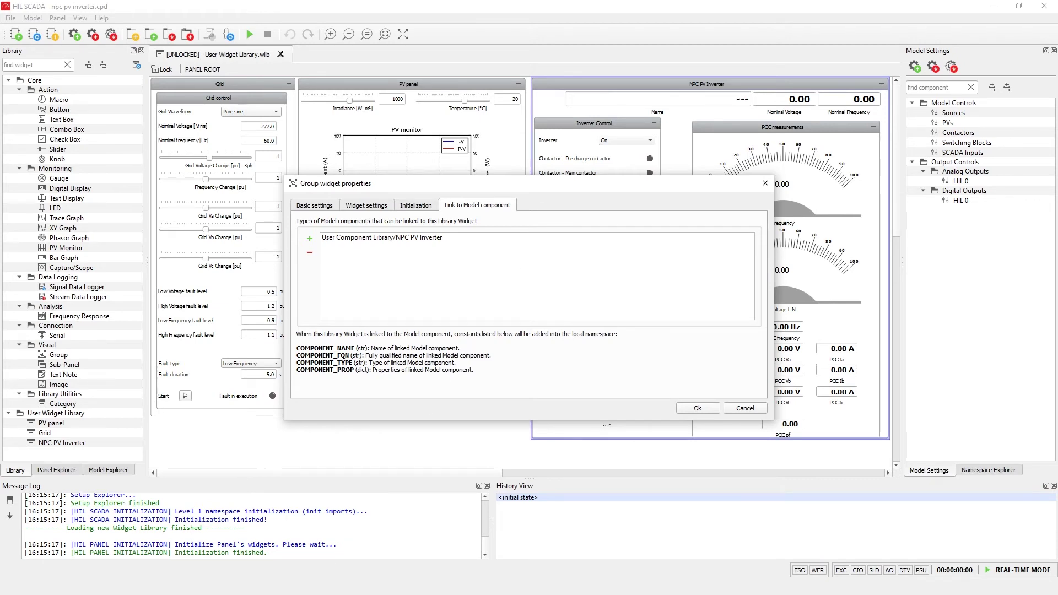
# Step: Check the NPC PV Inverter block's Copy component information options, then return to HIL SCADA
pyautogui.click(321, 564)
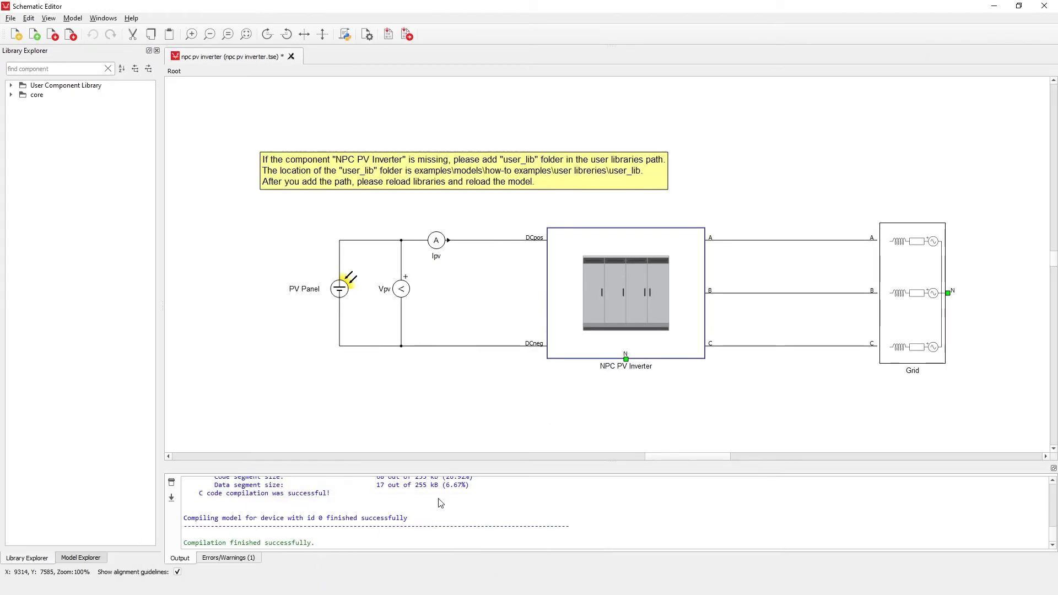
pyautogui.rightClick(590, 253)
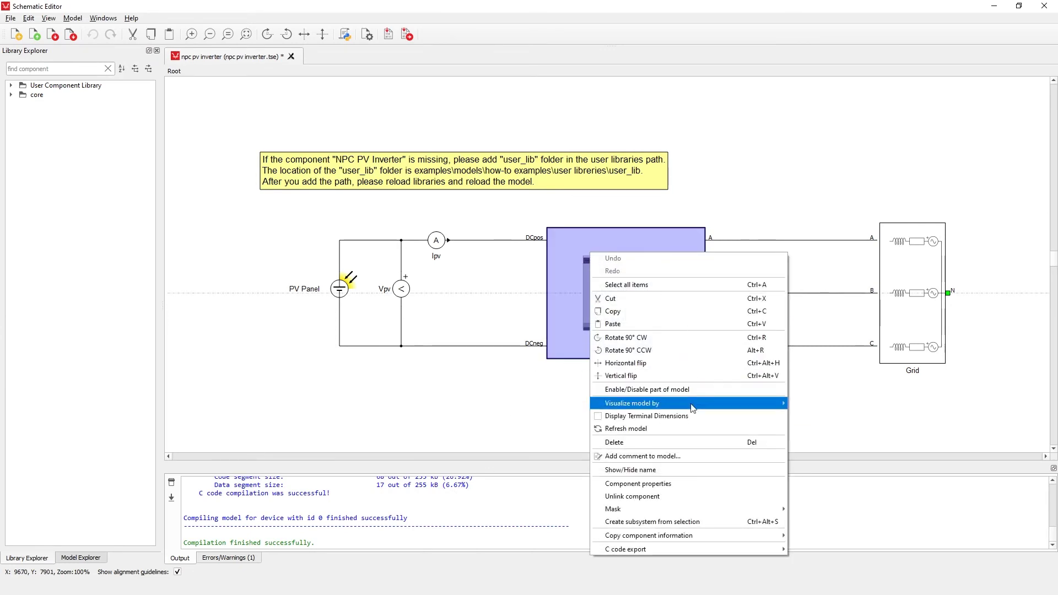
pyautogui.moveTo(683, 538)
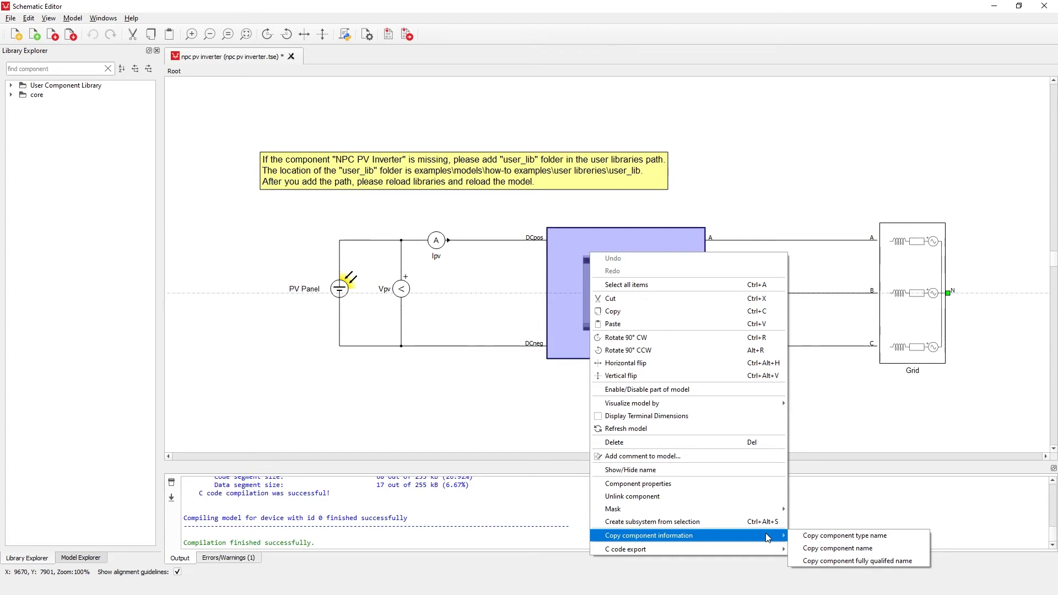
pyautogui.click(815, 489)
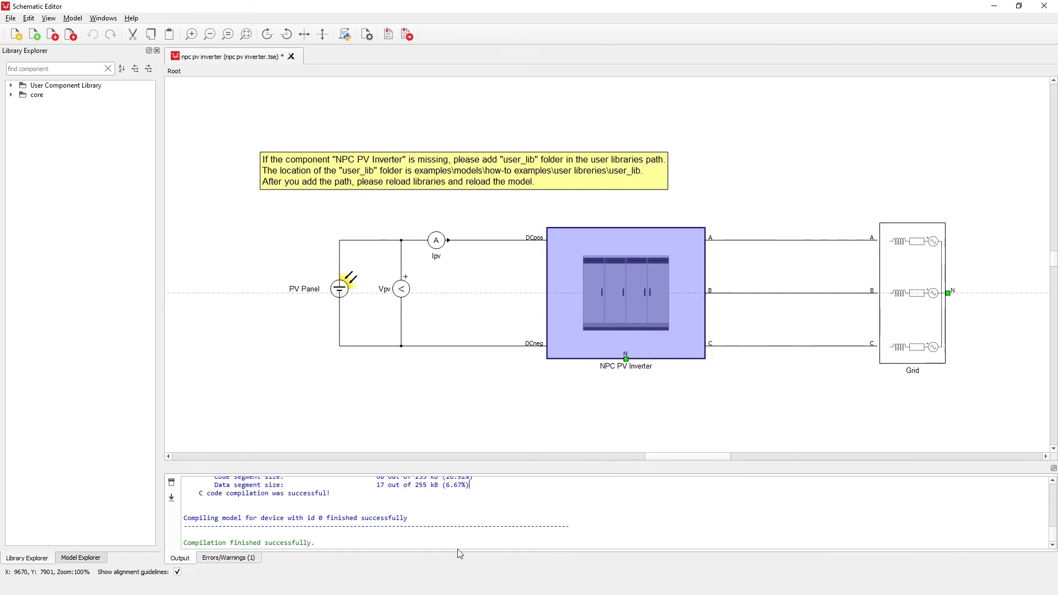
pyautogui.click(424, 538)
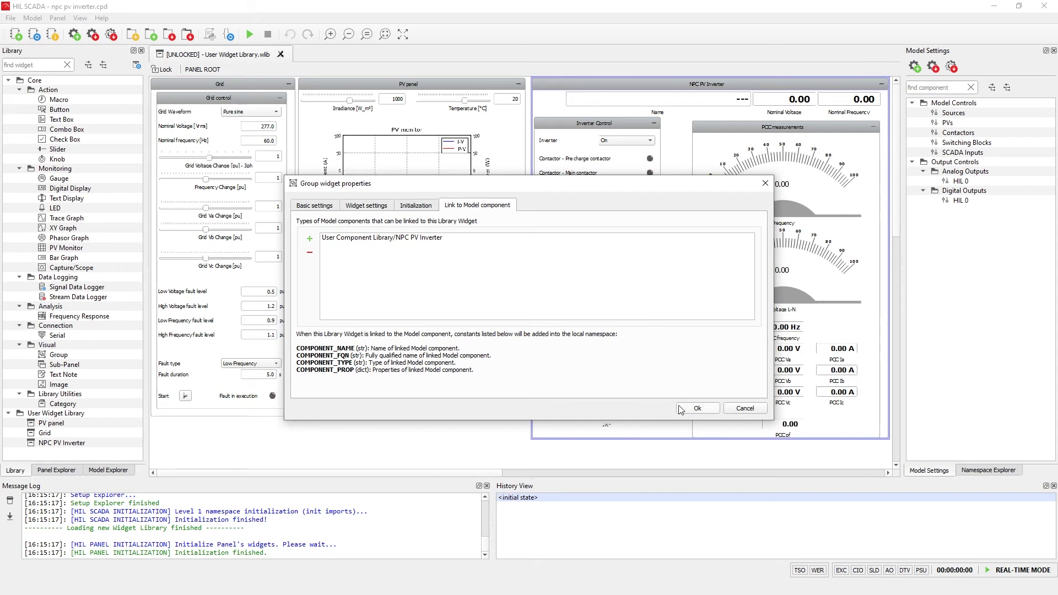
# Step: Confirm the Group widget properties with Ok, keeping the link to the NPC PV Inverter component
pyautogui.click(697, 408)
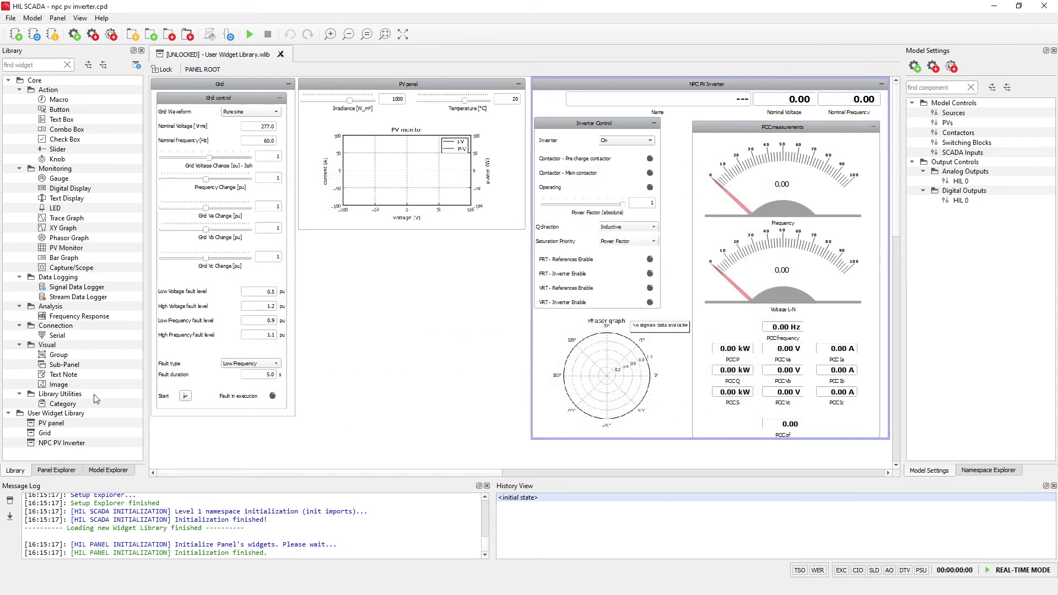
# Step: Add a Library Category widget below the PV panel, then delete it again
pyautogui.moveTo(70, 404); pyautogui.dragTo(367, 302)
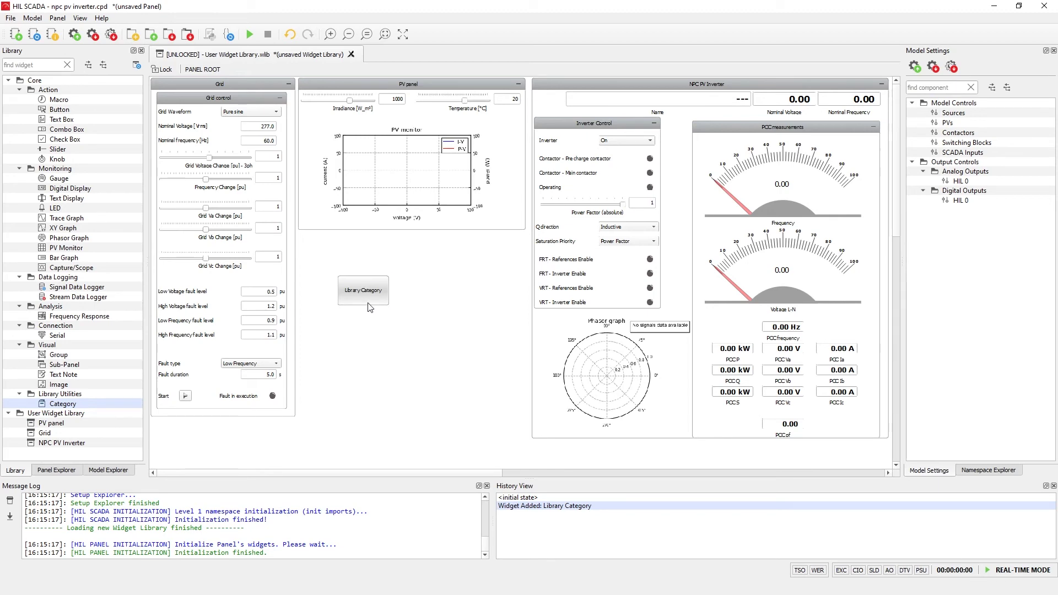
pyautogui.click(367, 302)
pyautogui.press('Delete')
pyautogui.press('Return')
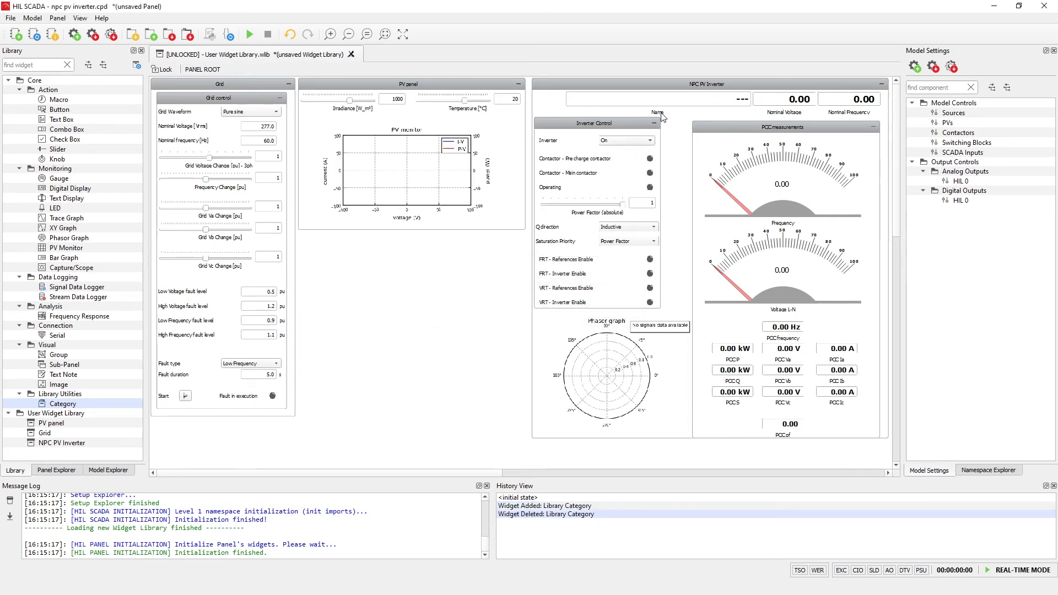
pyautogui.doubleClick(662, 112)
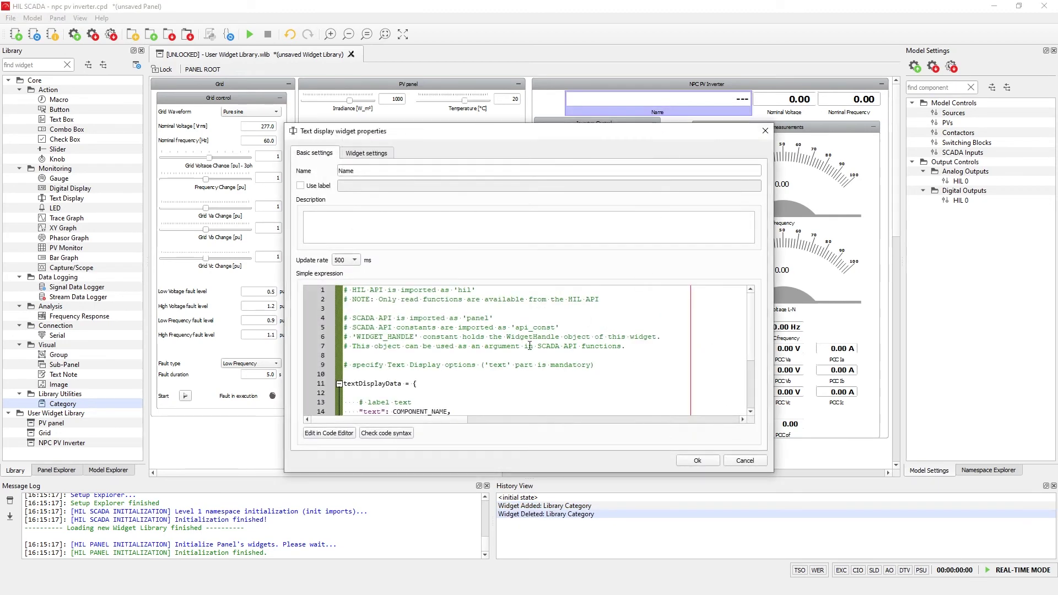
pyautogui.scroll(-2, 442, 370)
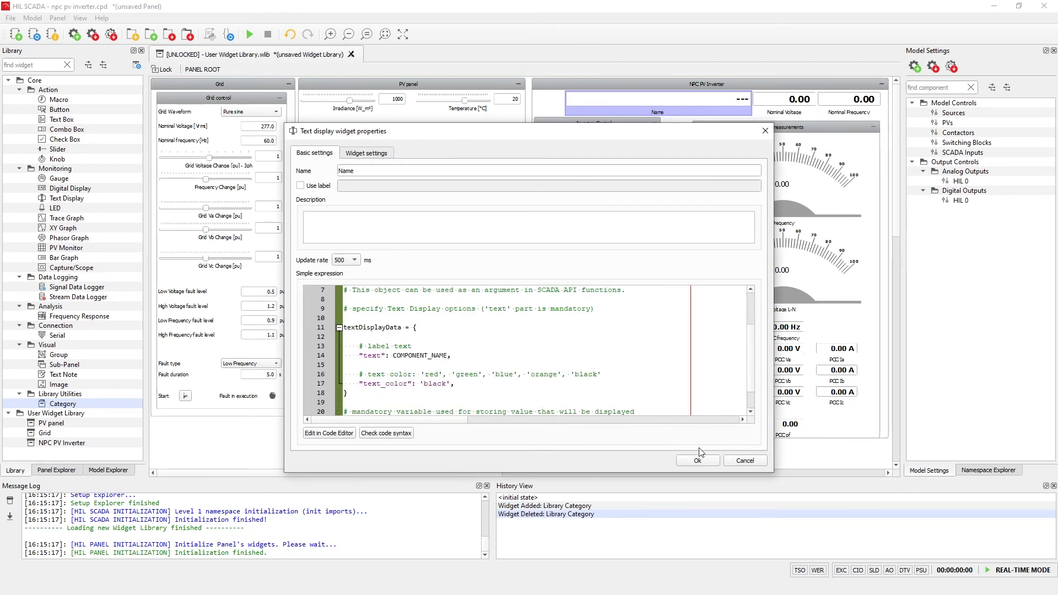
pyautogui.click(734, 461)
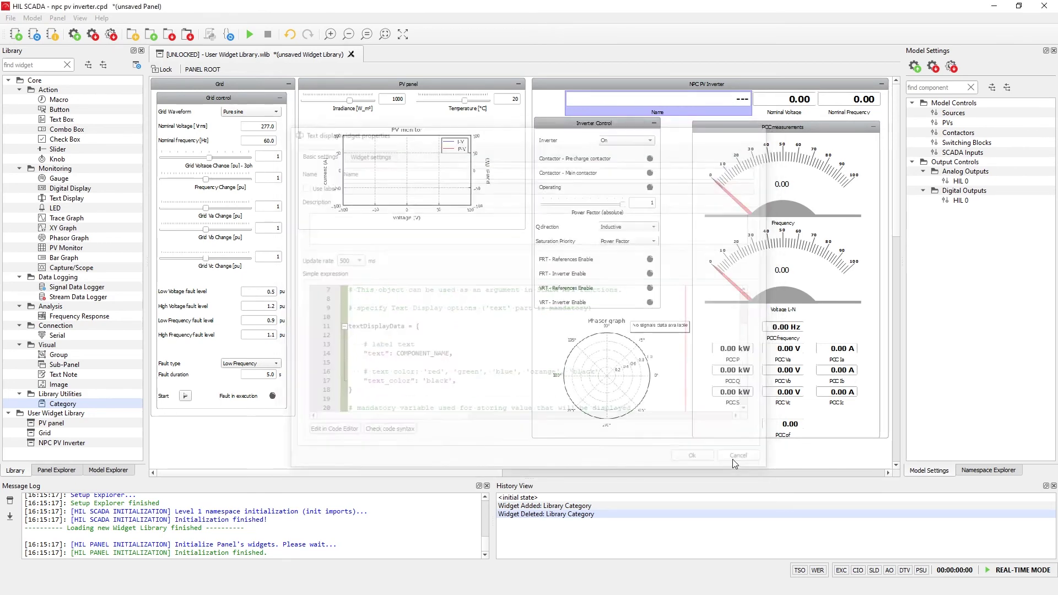
pyautogui.doubleClick(774, 140)
pyautogui.click(412, 208)
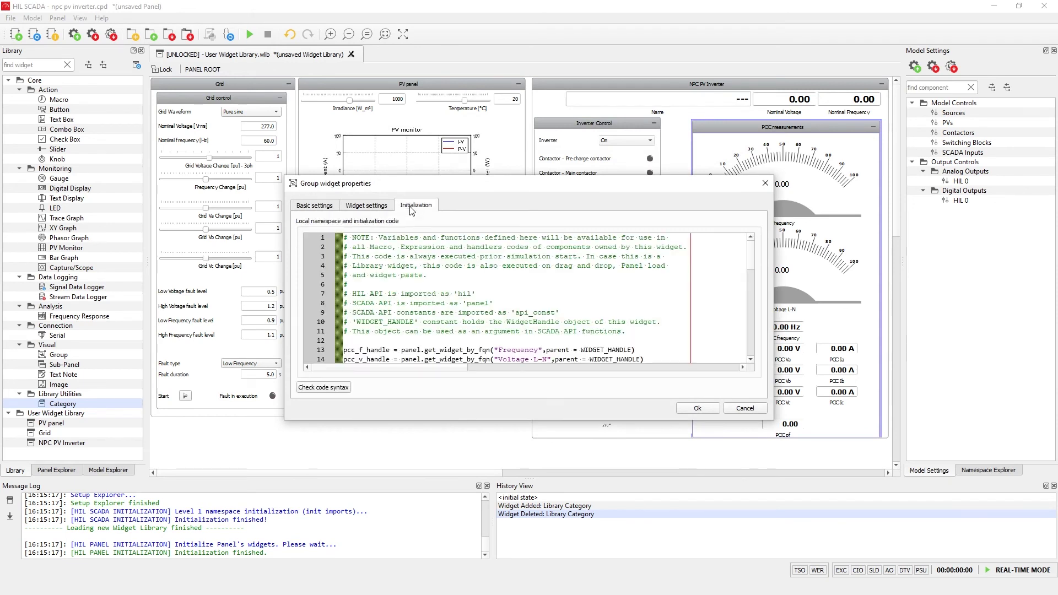
pyautogui.scroll(-3, 569, 307)
pyautogui.scroll(-1, 569, 307)
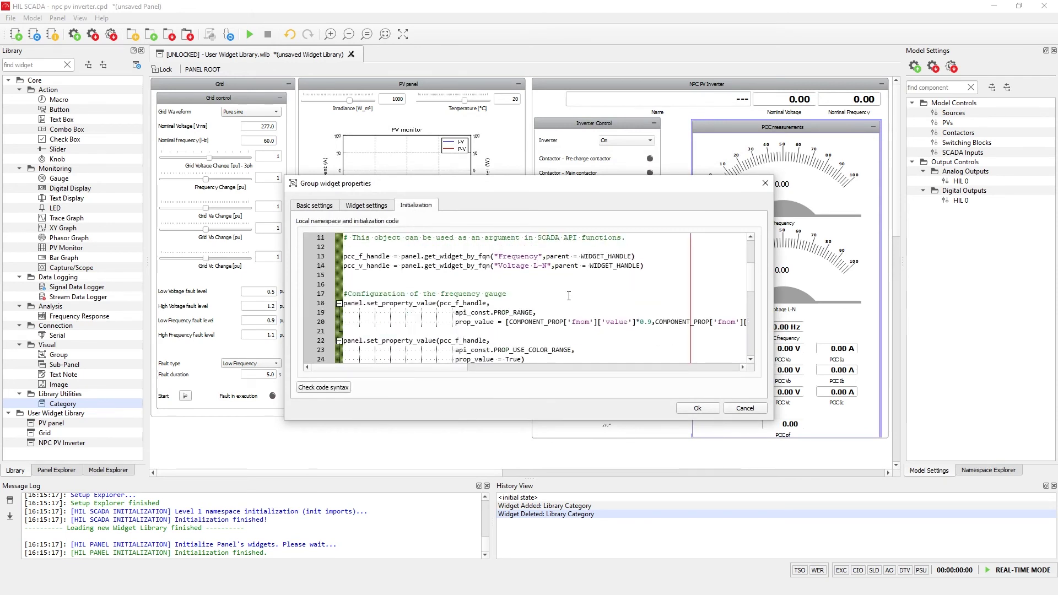
pyautogui.scroll(-2, 573, 297)
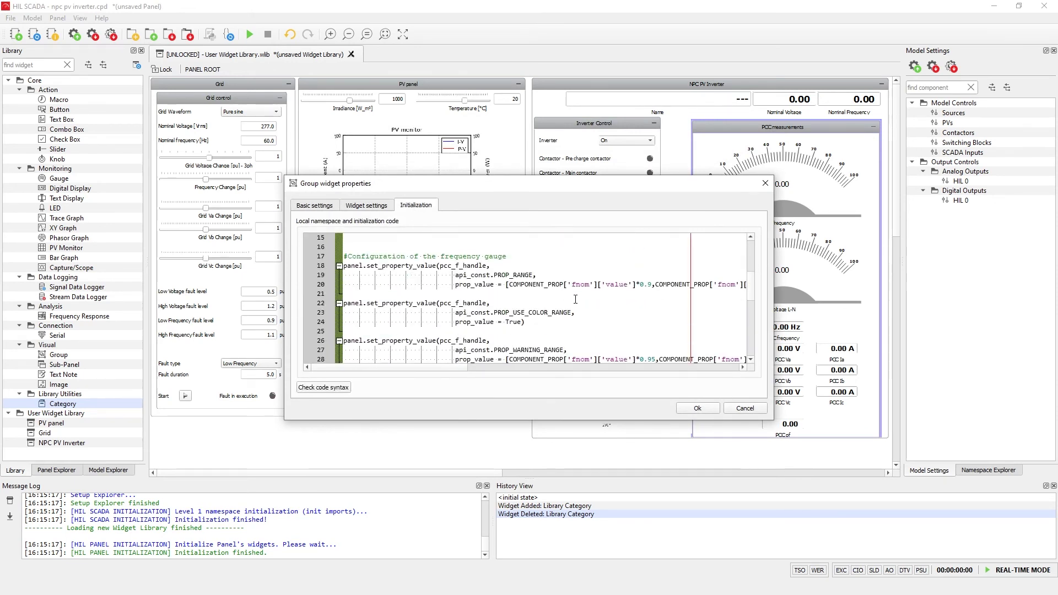
pyautogui.scroll(-2, 575, 299)
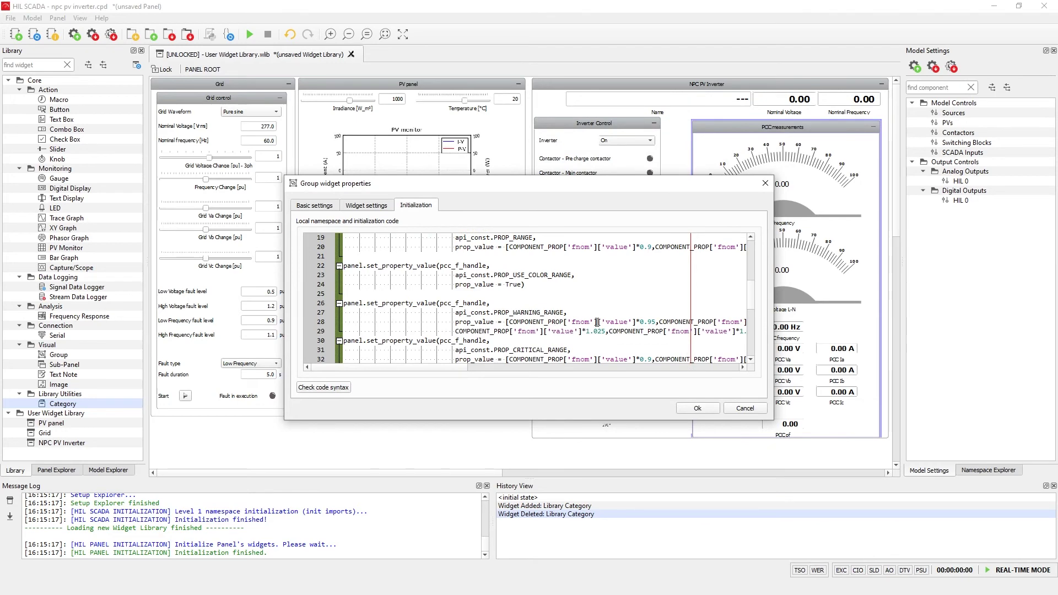
pyautogui.click(745, 408)
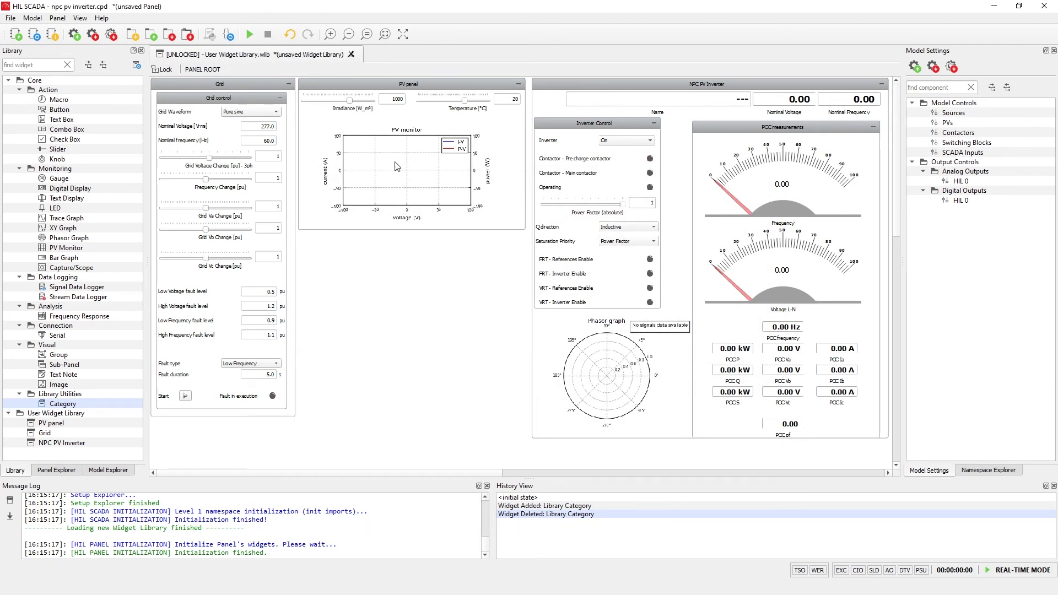
# Step: Close the User Widget Library, discarding its changes, and open npc pv inverter.cus from the start page
pyautogui.click(351, 54)
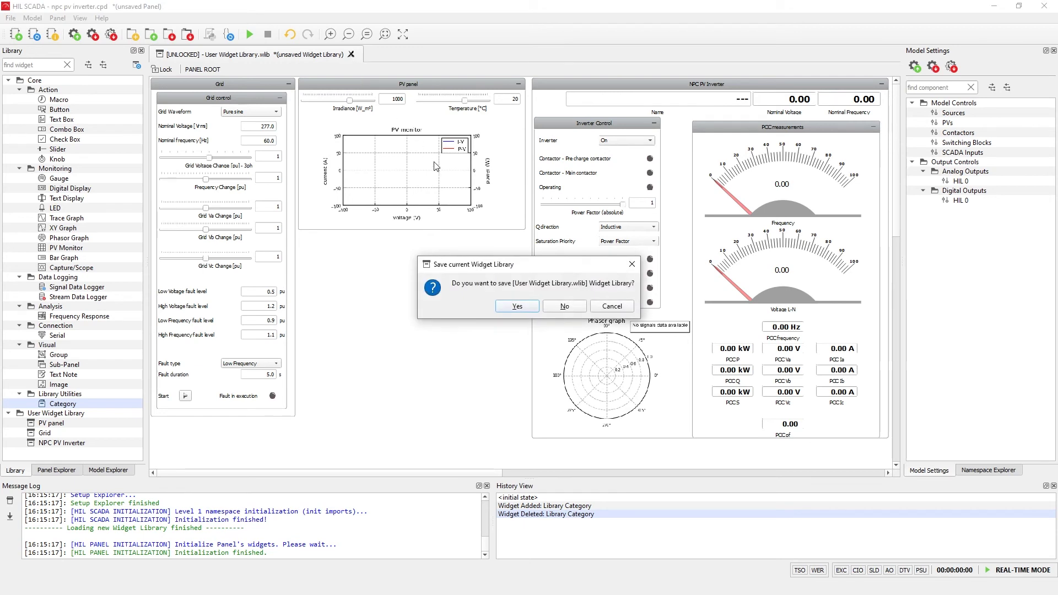
pyautogui.click(551, 307)
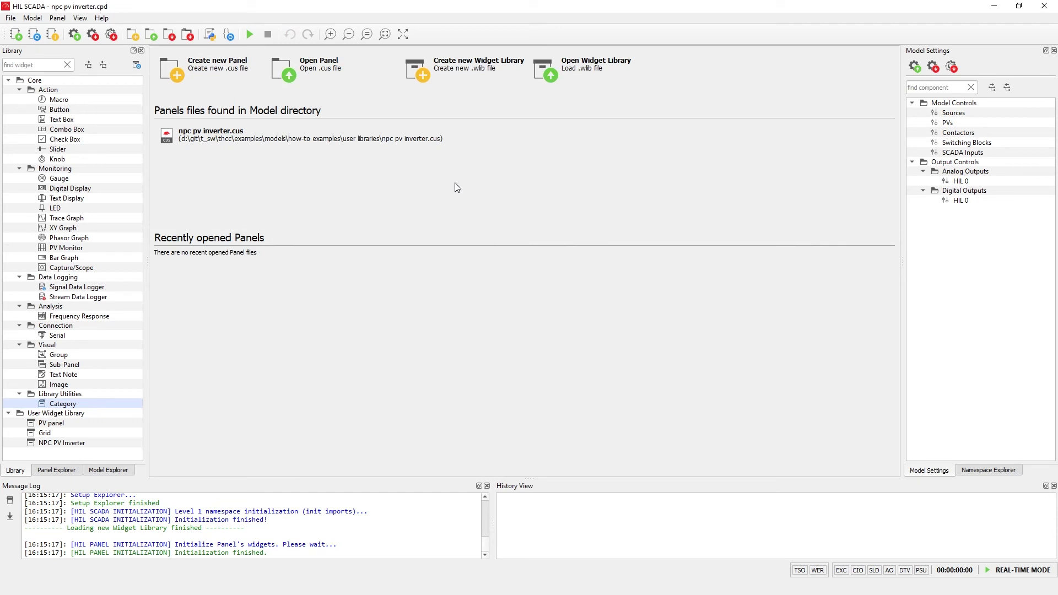
pyautogui.click(426, 142)
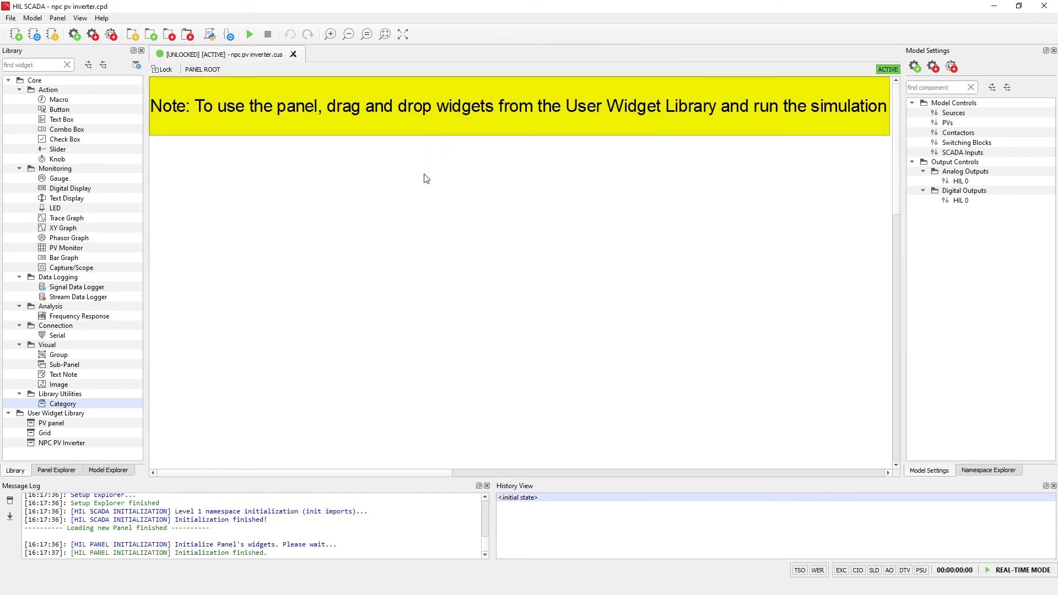
# Step: Place the NPC PV Inverter library widget on the panel, linked to the NPC PV Inverter component
pyautogui.scroll(-2, 425, 179)
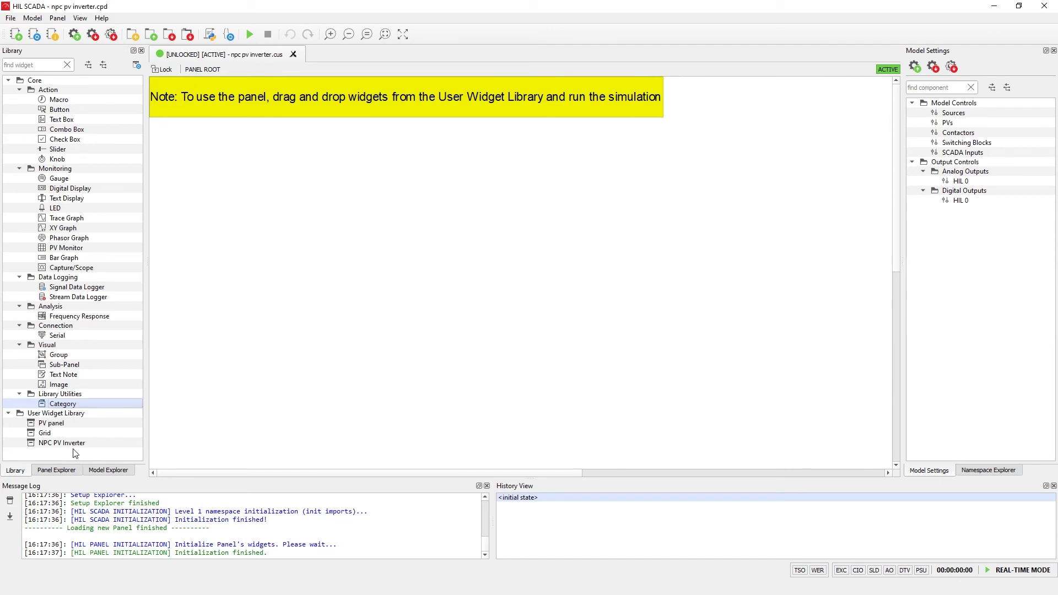
pyautogui.moveTo(74, 443); pyautogui.dragTo(582, 219)
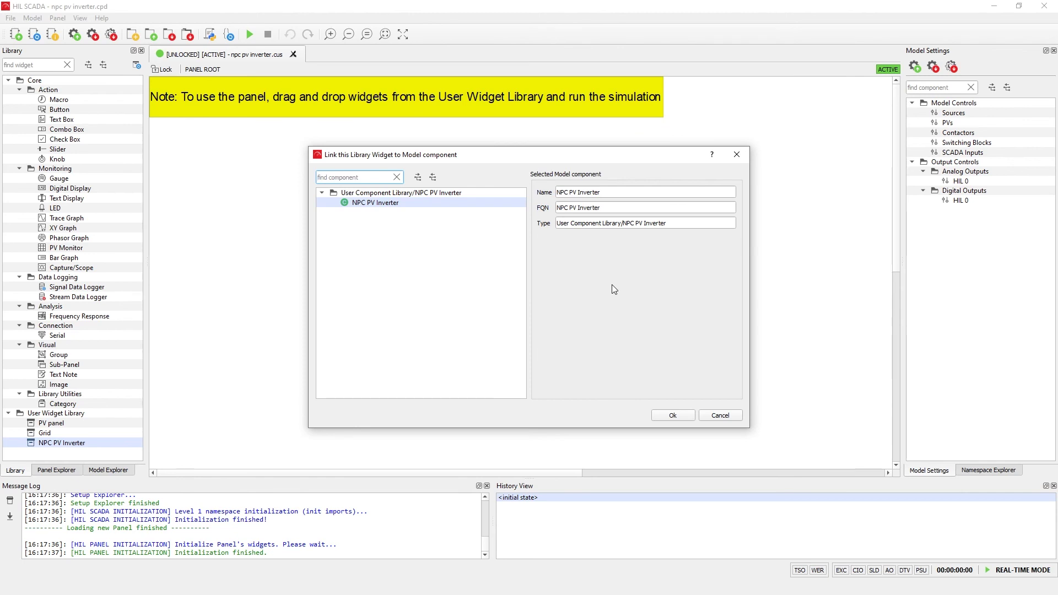
pyautogui.click(673, 416)
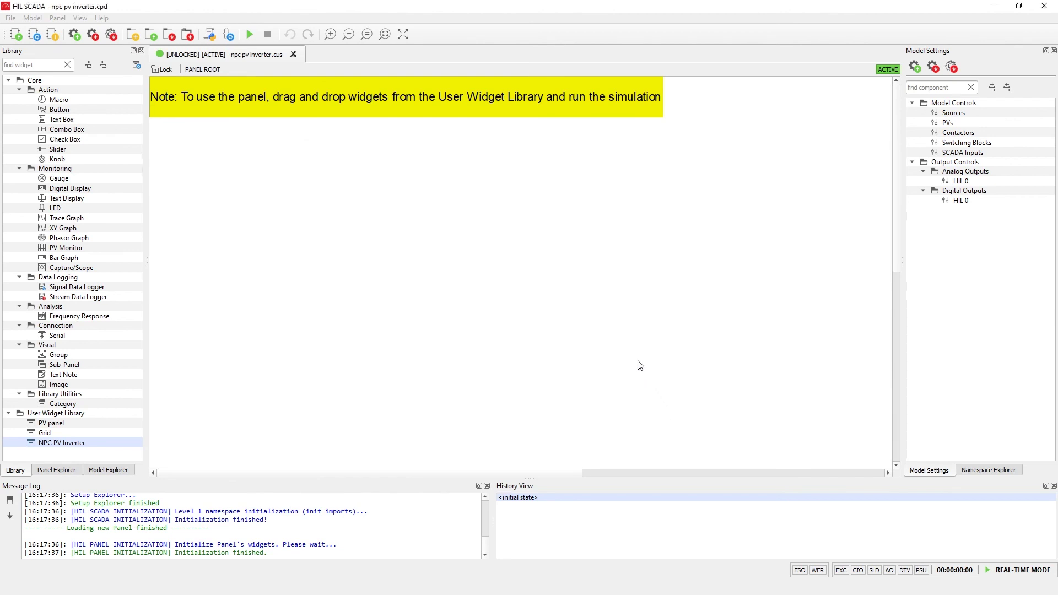
# Step: Move the NPC PV Inverter widget to the panel's upper right and bring up its actions menu
pyautogui.moveTo(648, 189); pyautogui.dragTo(716, 118)
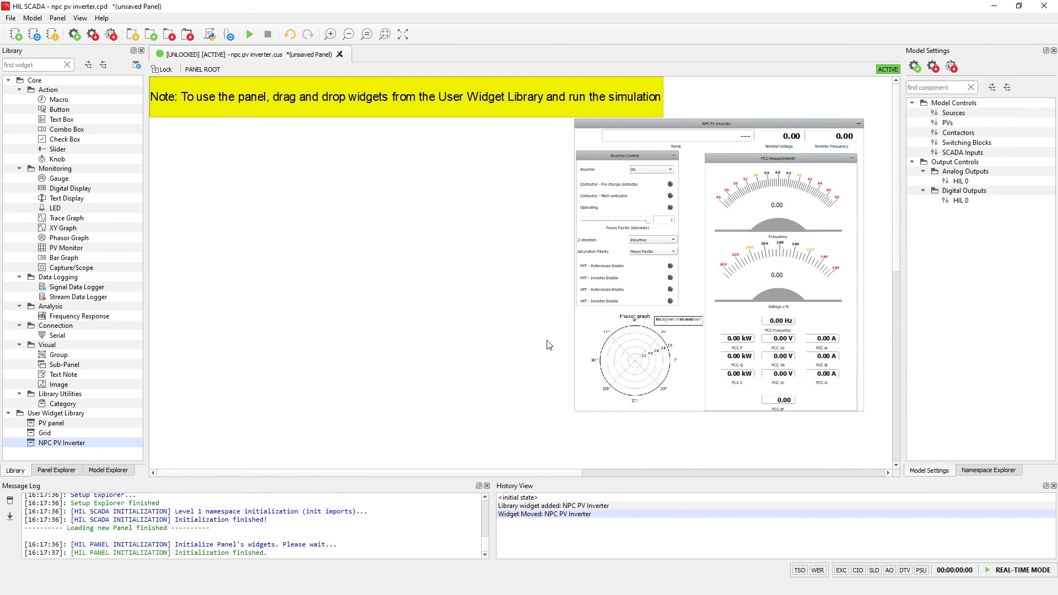
pyautogui.rightClick(599, 127)
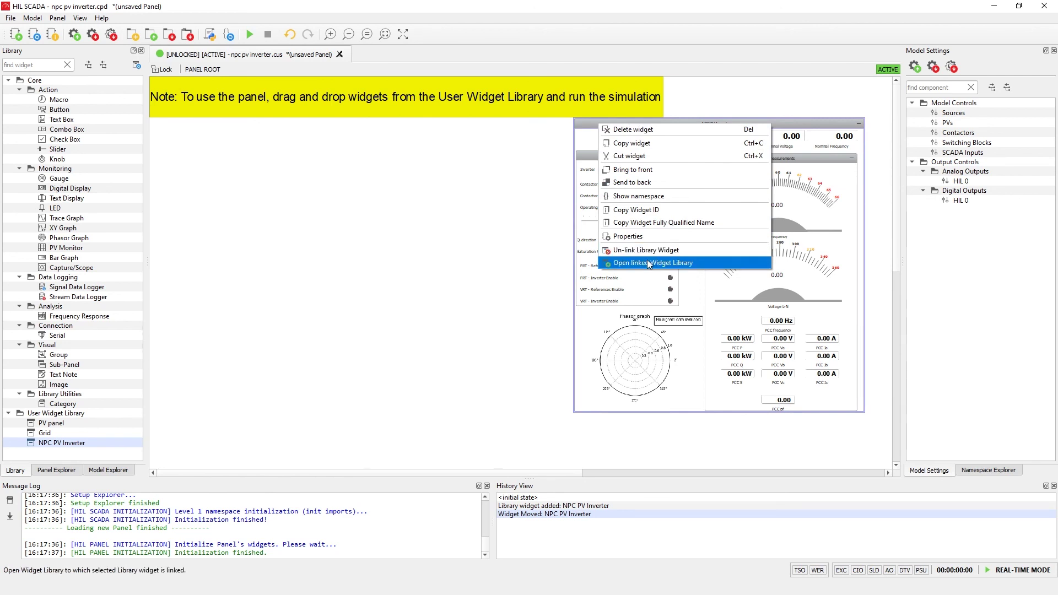
# Step: Add Grid and PV panel widgets, each linked to its model component, and place Grid beside the inverter
pyautogui.click(545, 255)
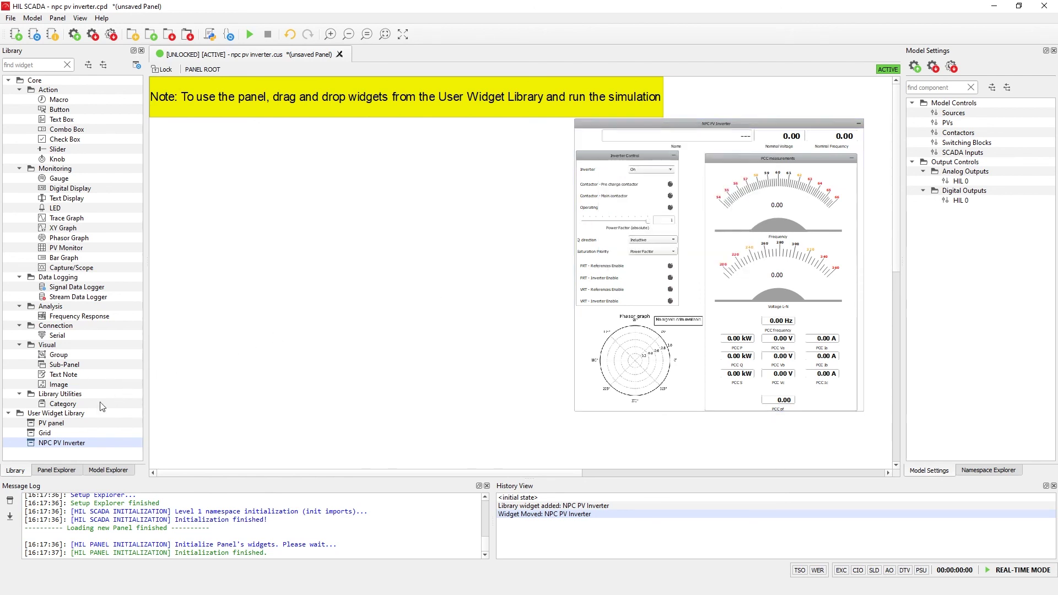
pyautogui.moveTo(47, 438); pyautogui.dragTo(464, 223)
pyautogui.click(673, 416)
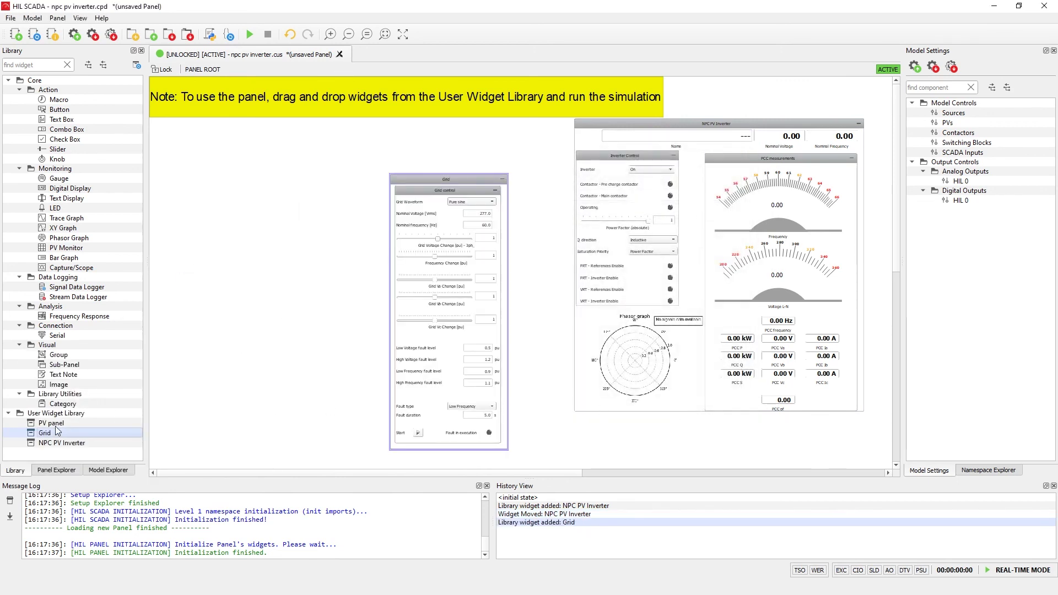
pyautogui.moveTo(55, 425); pyautogui.dragTo(284, 255)
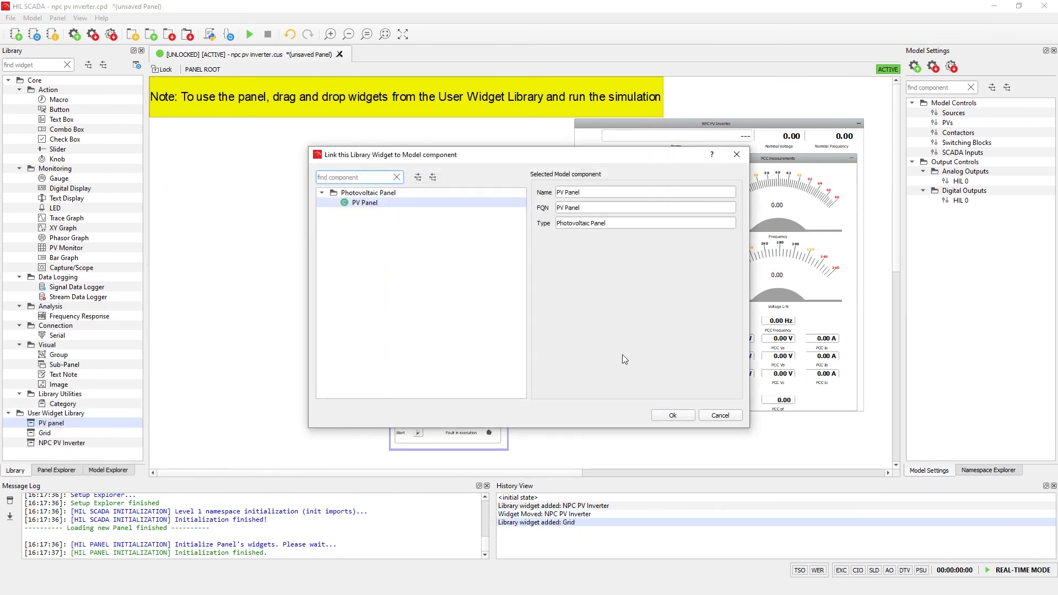
pyautogui.click(673, 416)
pyautogui.moveTo(444, 180); pyautogui.dragTo(501, 128)
# Step: Open the inverter's linked widget library, start the simulation, and move PV panel up beside Grid
pyautogui.rightClick(652, 124)
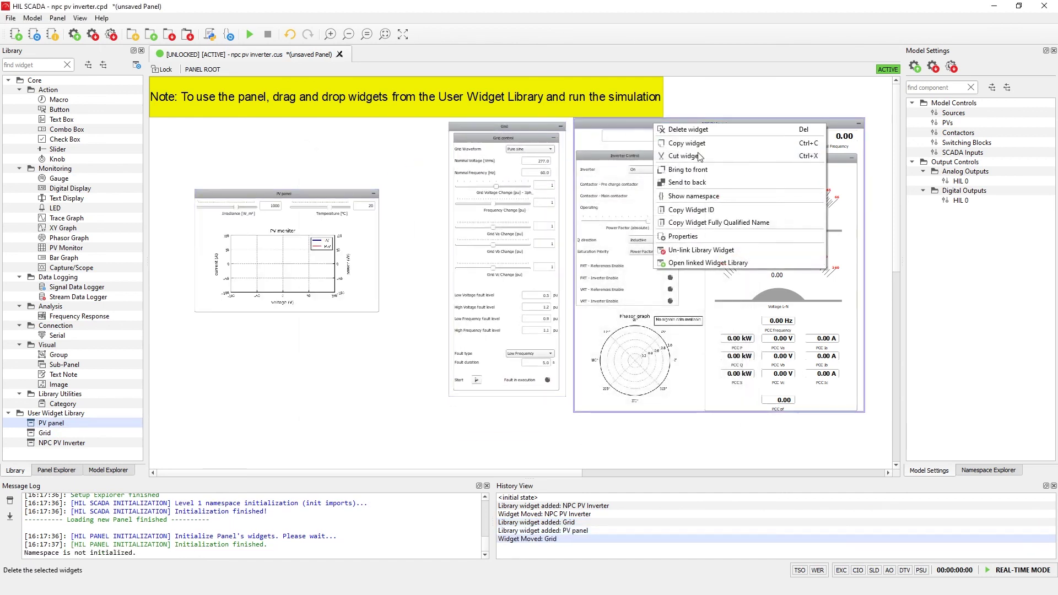
pyautogui.click(712, 262)
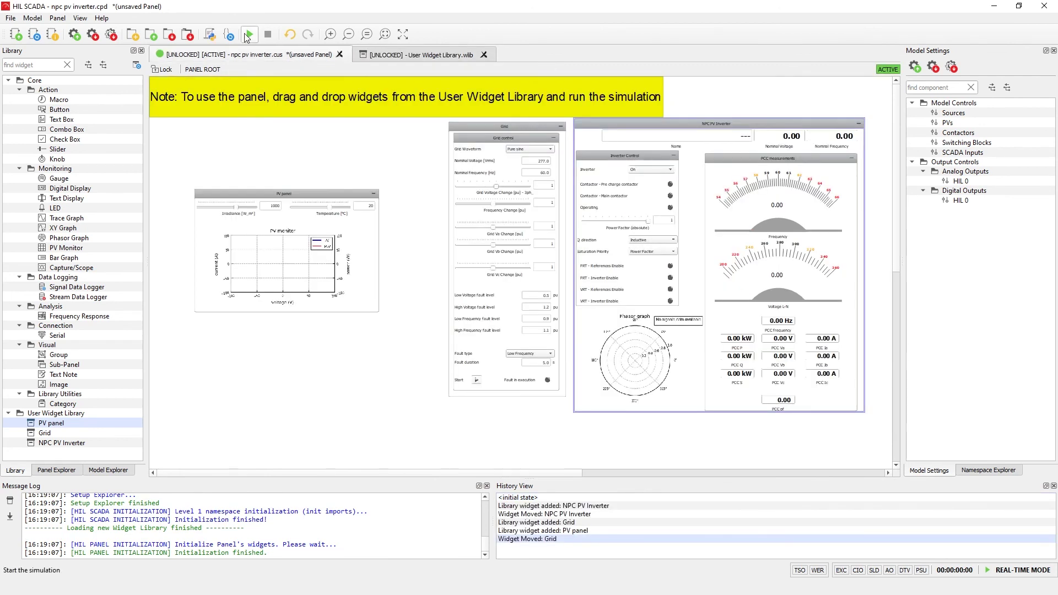
pyautogui.click(250, 35)
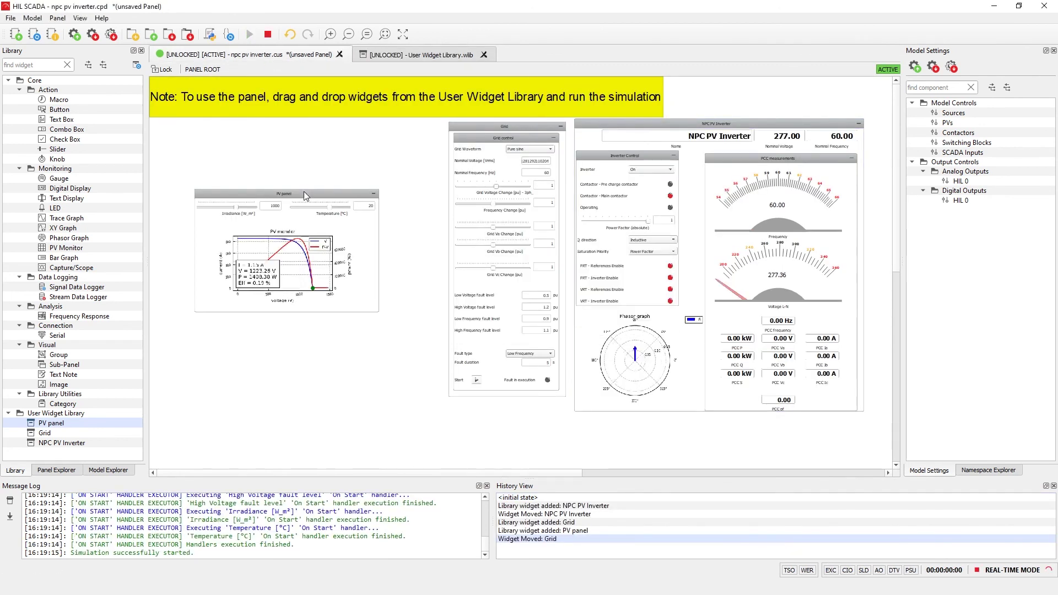
pyautogui.moveTo(303, 191); pyautogui.dragTo(367, 127)
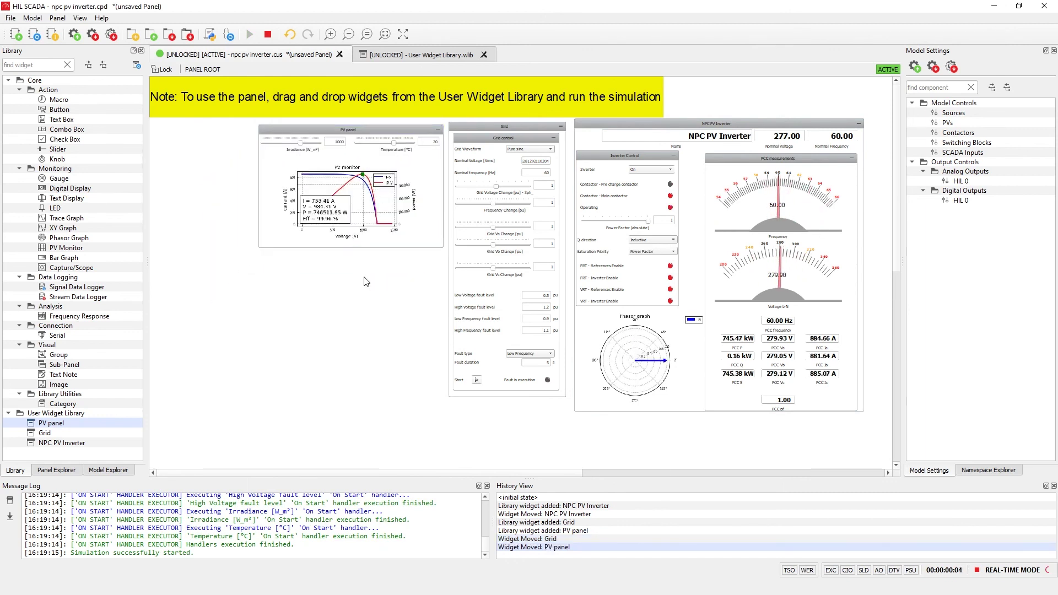